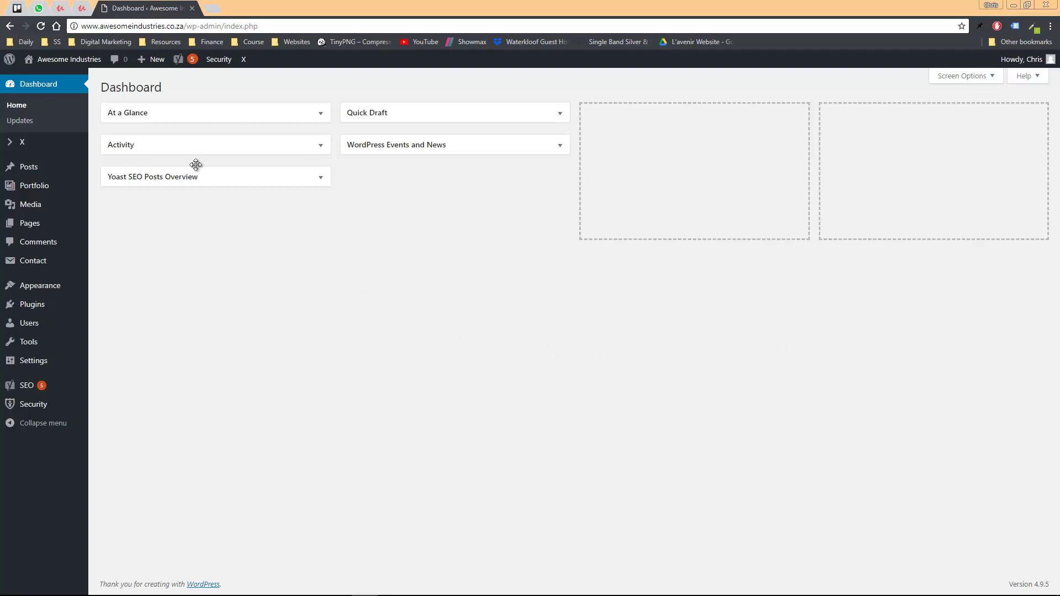
Open the Awesome Industries site in a new tab and start editing the Home page in Cornerstone
right_click(40, 74)
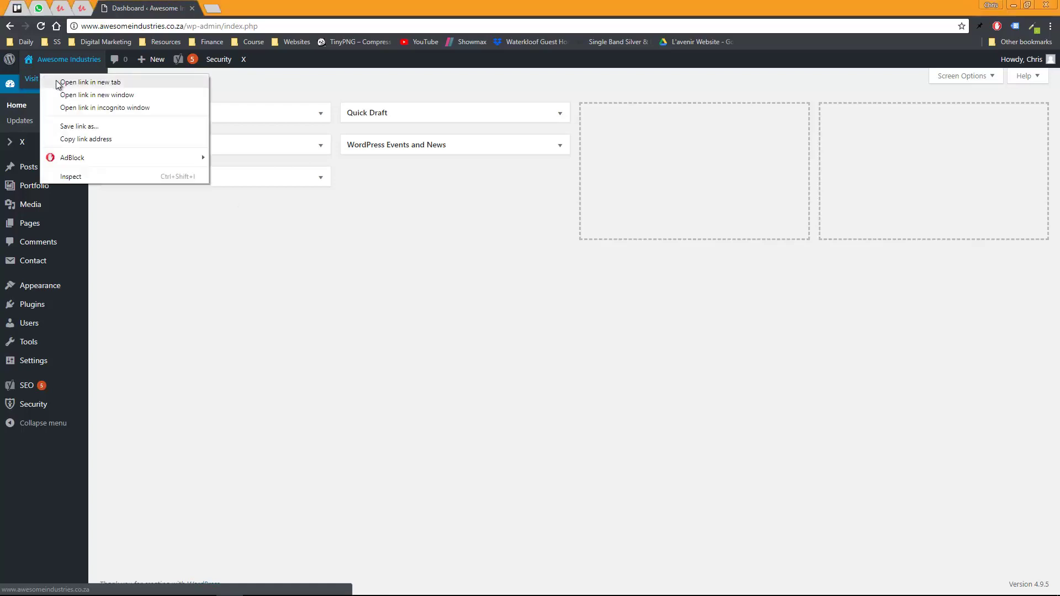
click(66, 81)
click(241, 10)
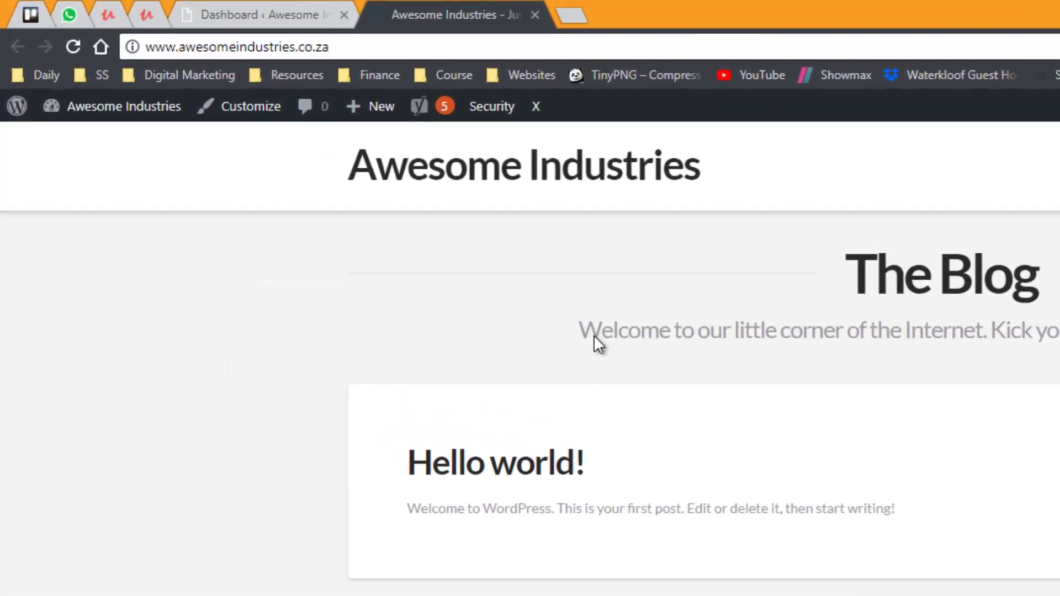
mouse_move(535, 112)
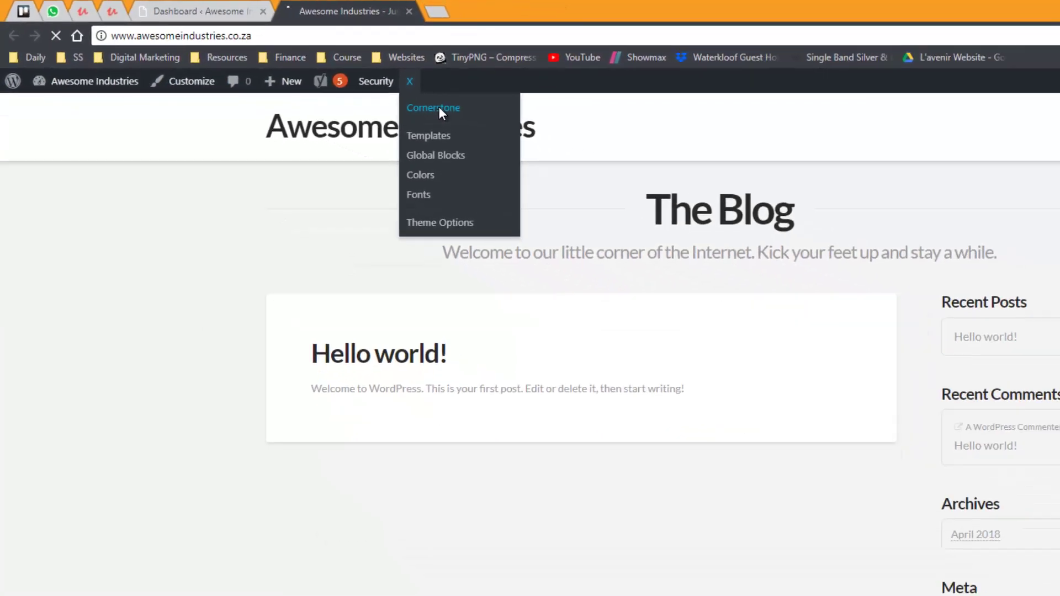
click(576, 147)
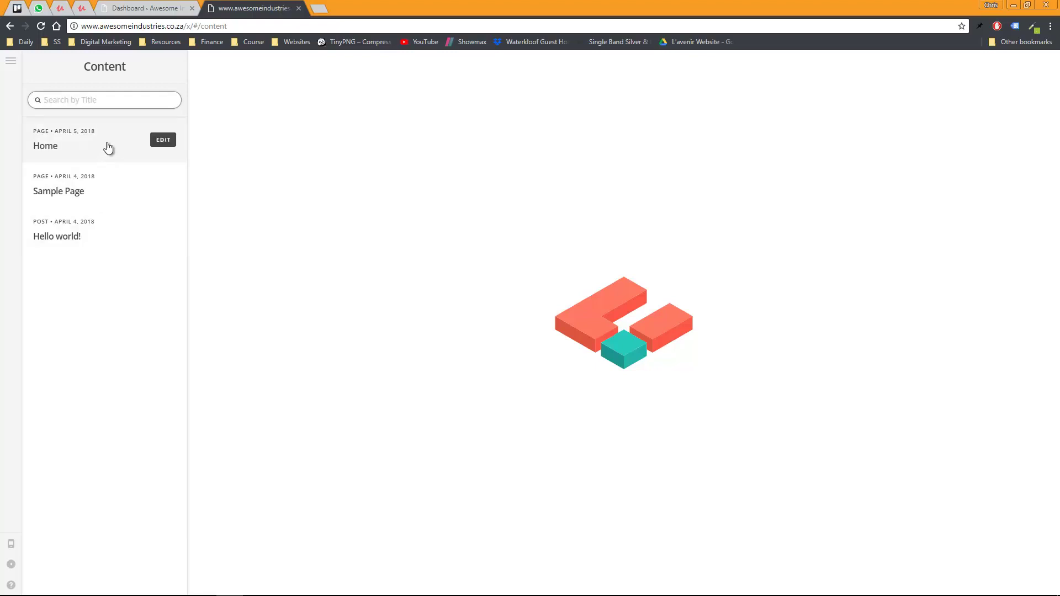
click(164, 141)
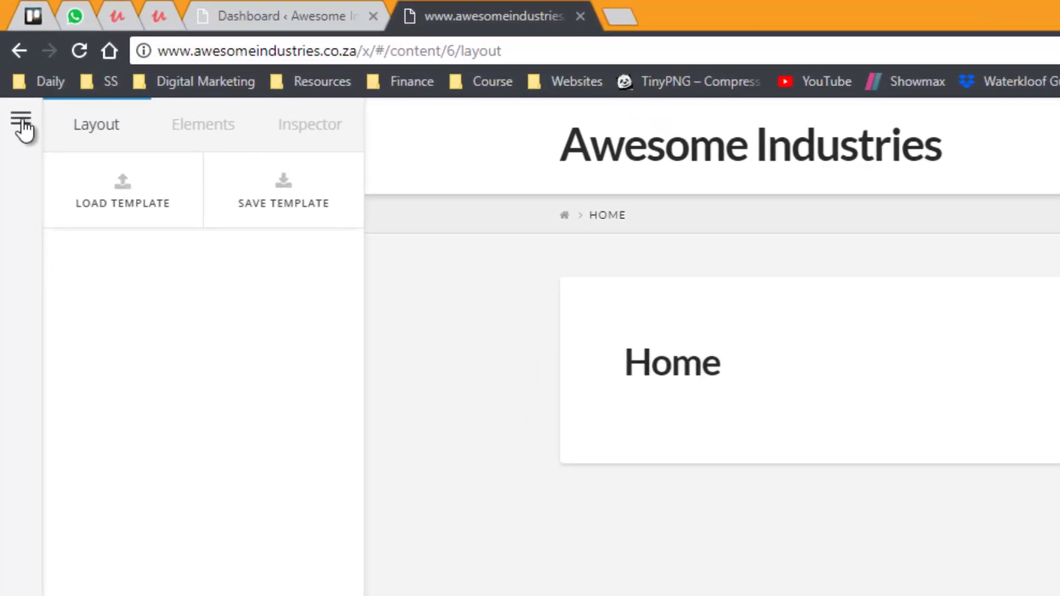
Examine the builder's main navigation options and the Home page's content CSS editor, closing each one again
click(21, 122)
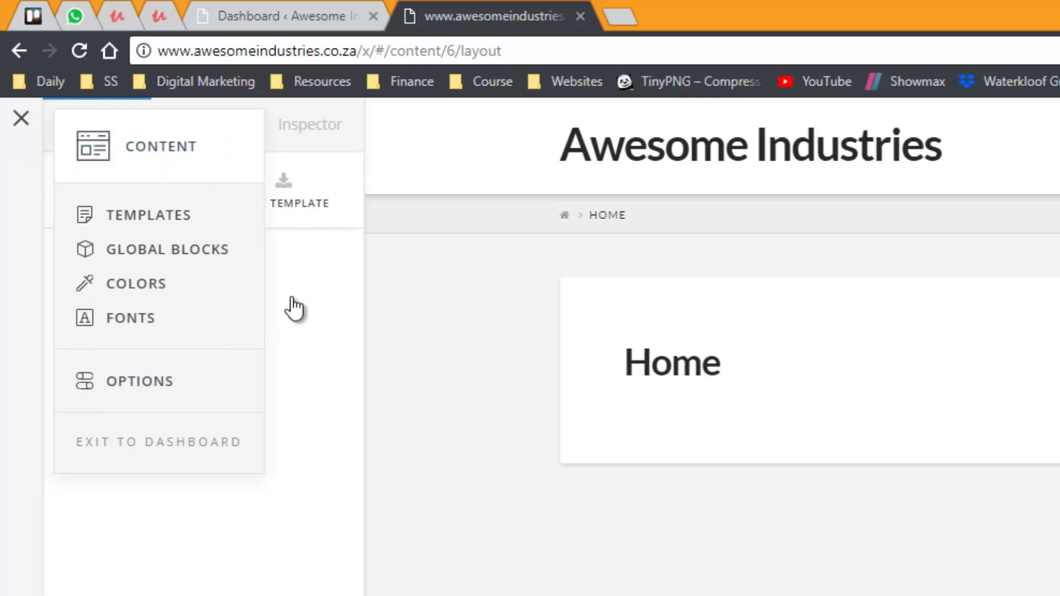
click(12, 207)
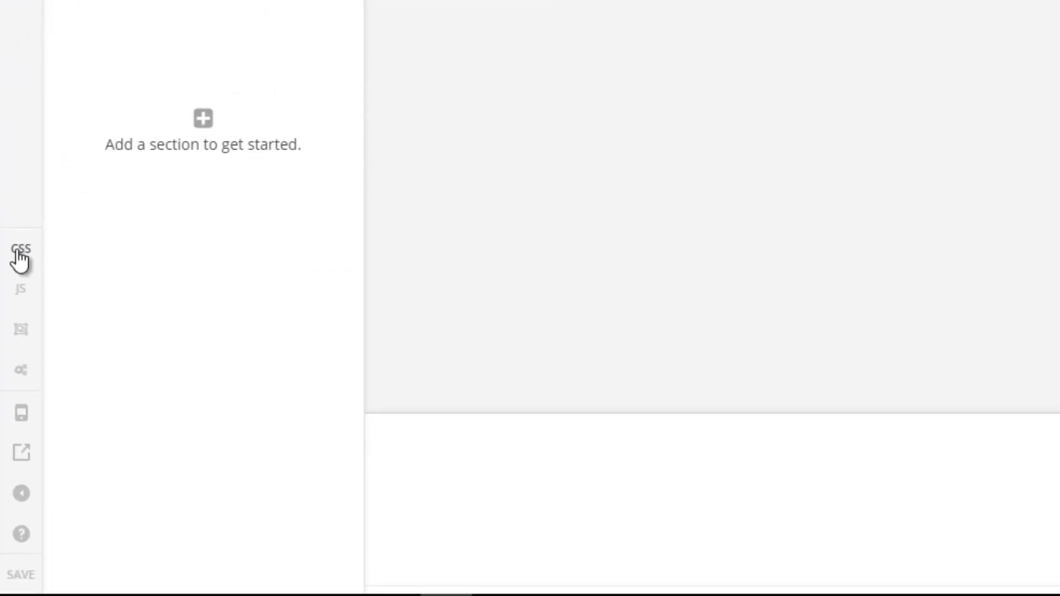
click(20, 251)
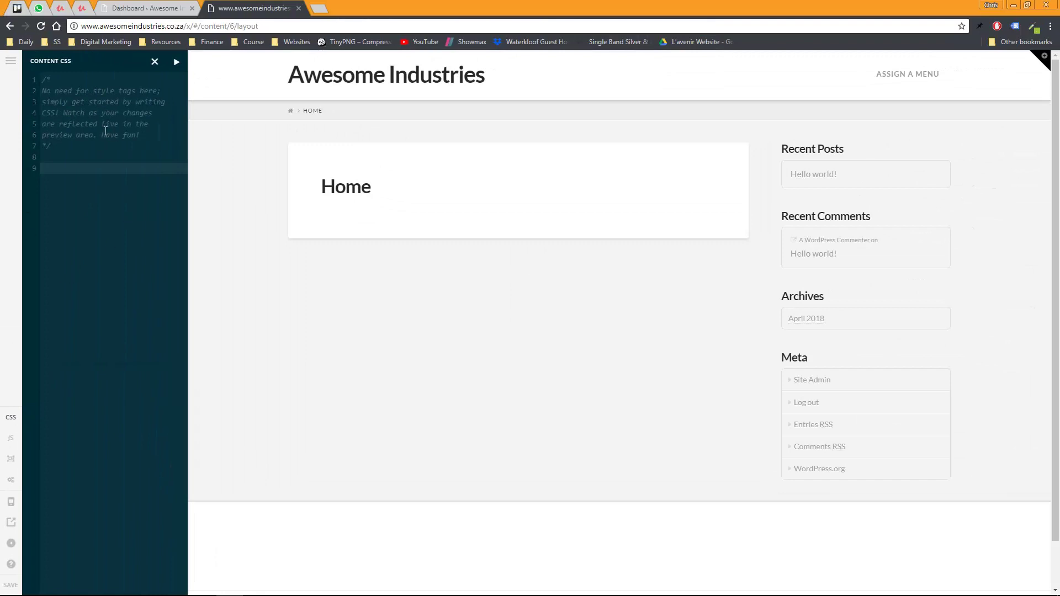
click(156, 62)
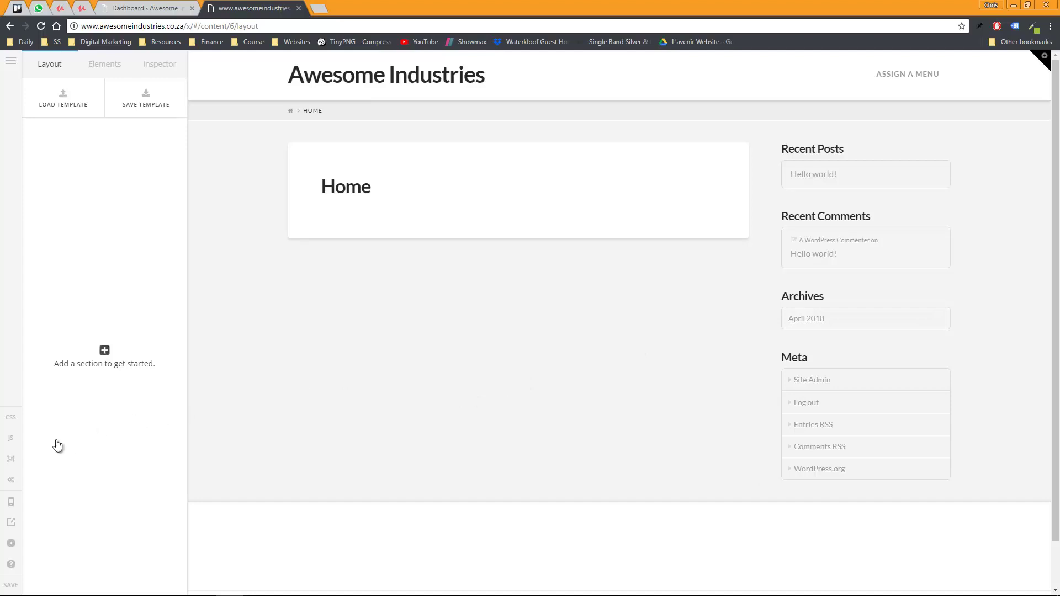
Examine the Home page's General, Responsive Text and Meta Settings, trying the Allow Comments switch on and off
click(10, 485)
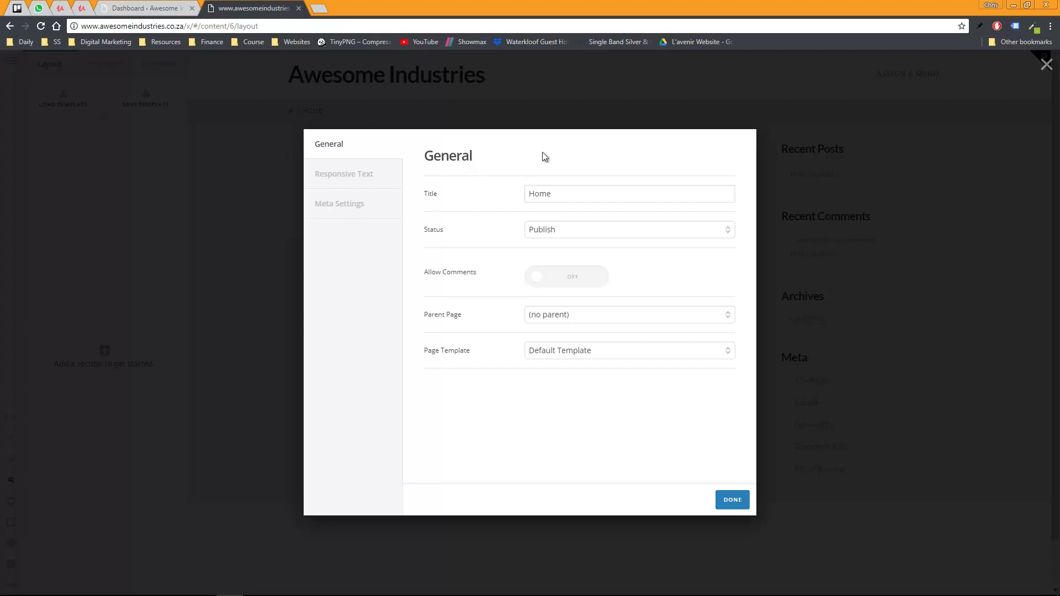
click(583, 231)
click(584, 232)
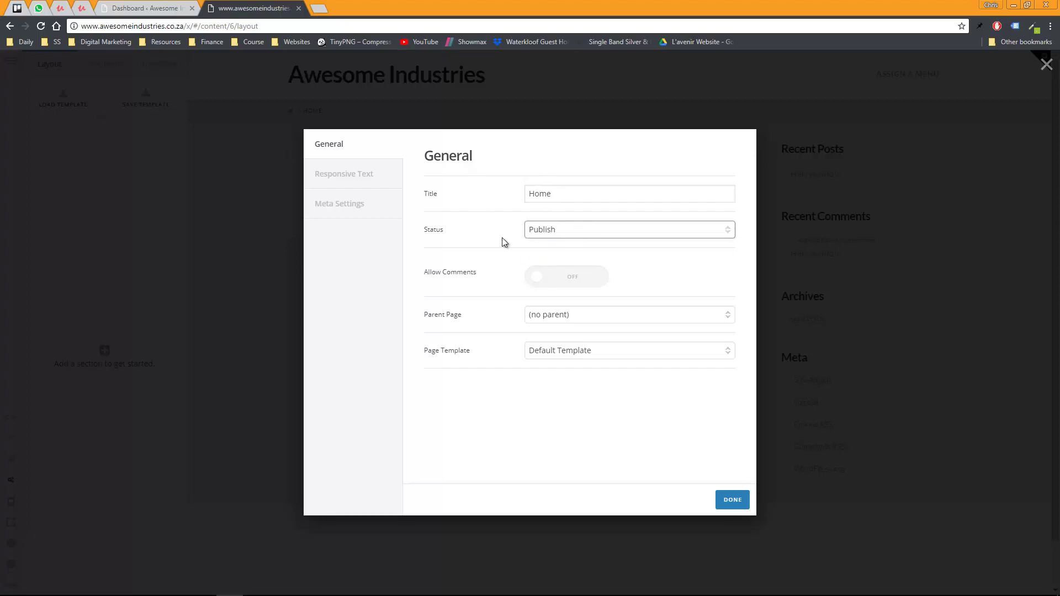
click(540, 276)
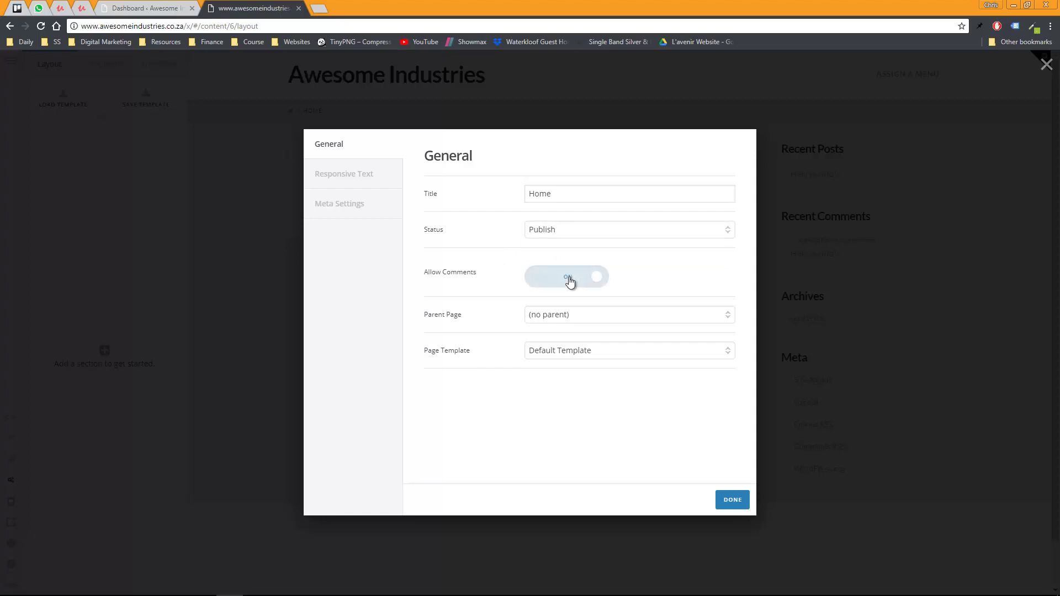
click(570, 281)
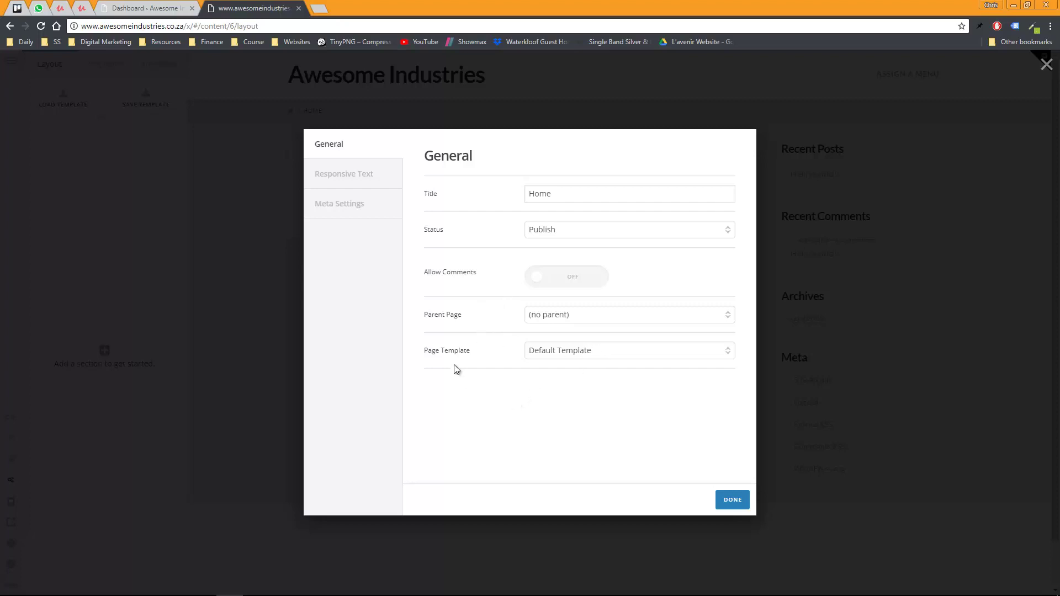
click(345, 177)
click(339, 206)
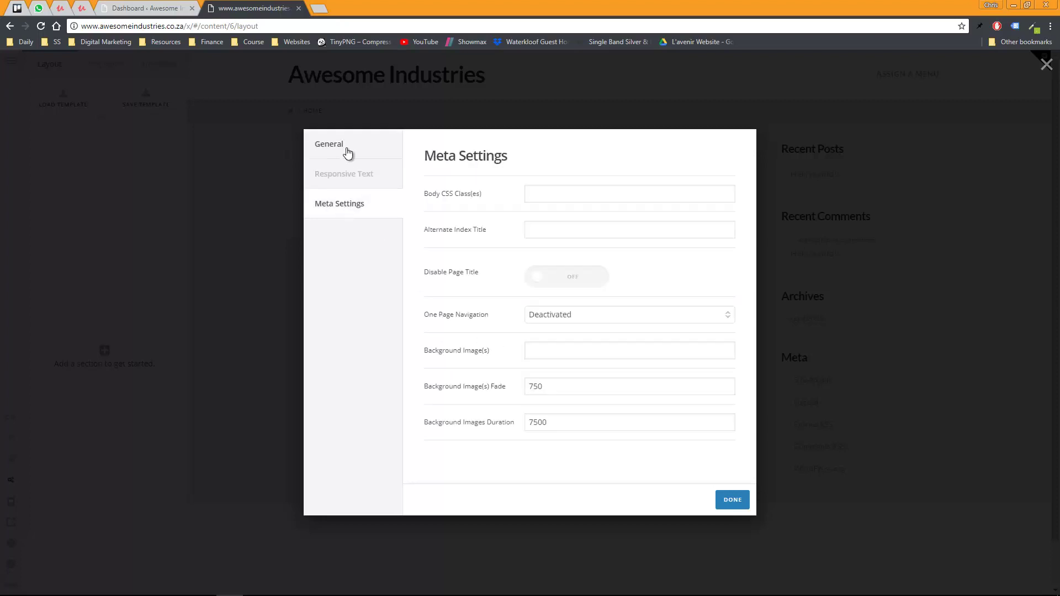
click(345, 150)
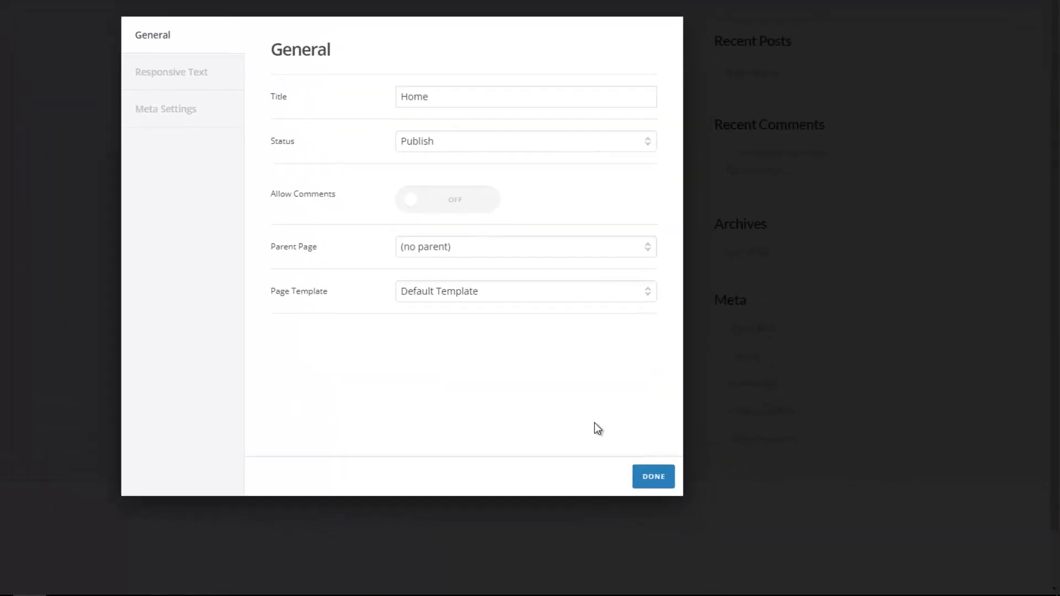
Set the Home page's template to "Blank - No Container | Header, Footer" and finish the page settings
click(510, 294)
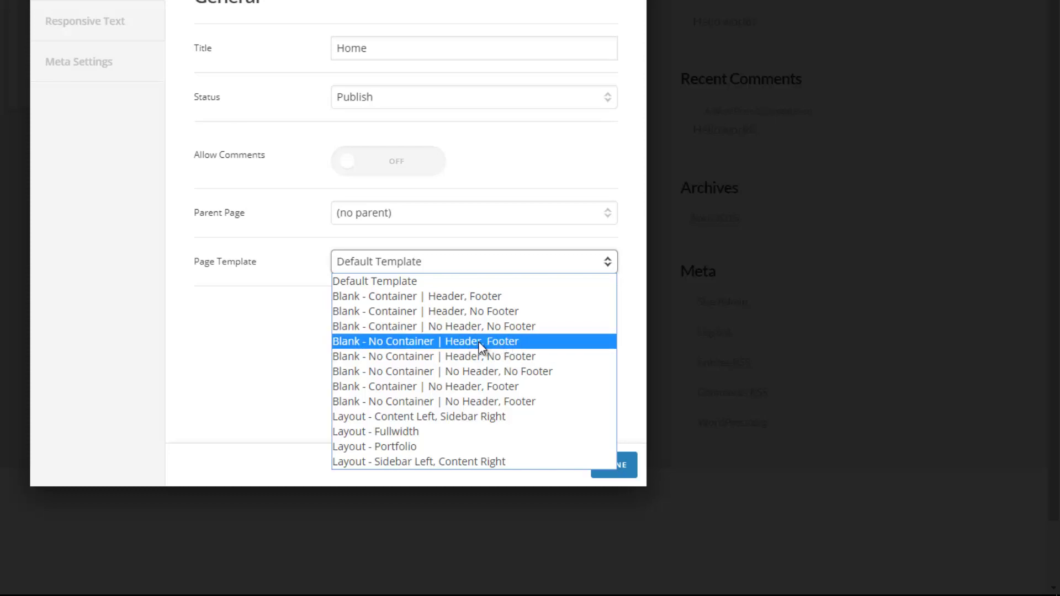
click(415, 341)
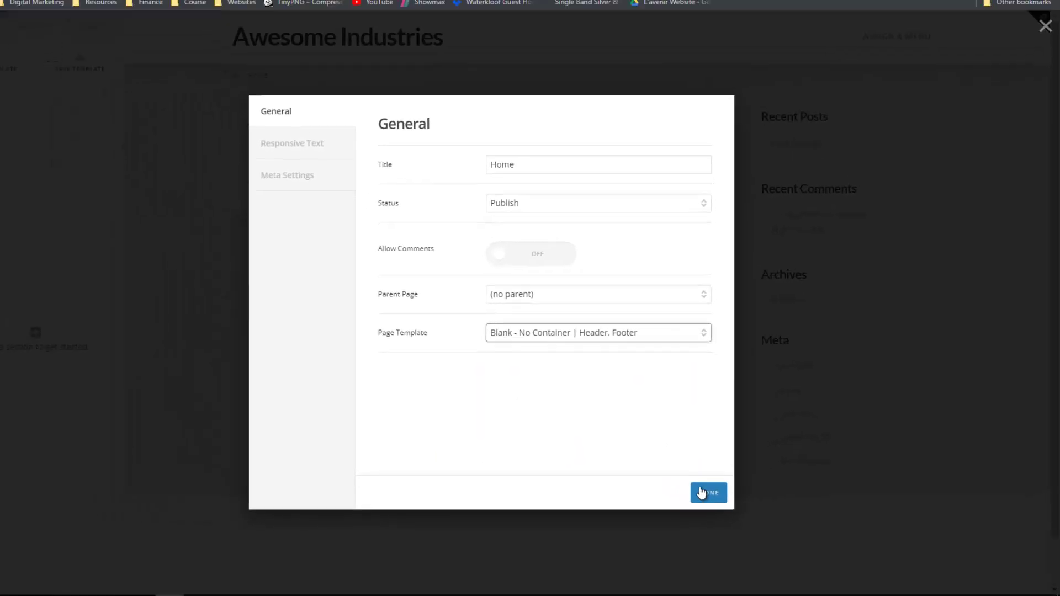
click(725, 498)
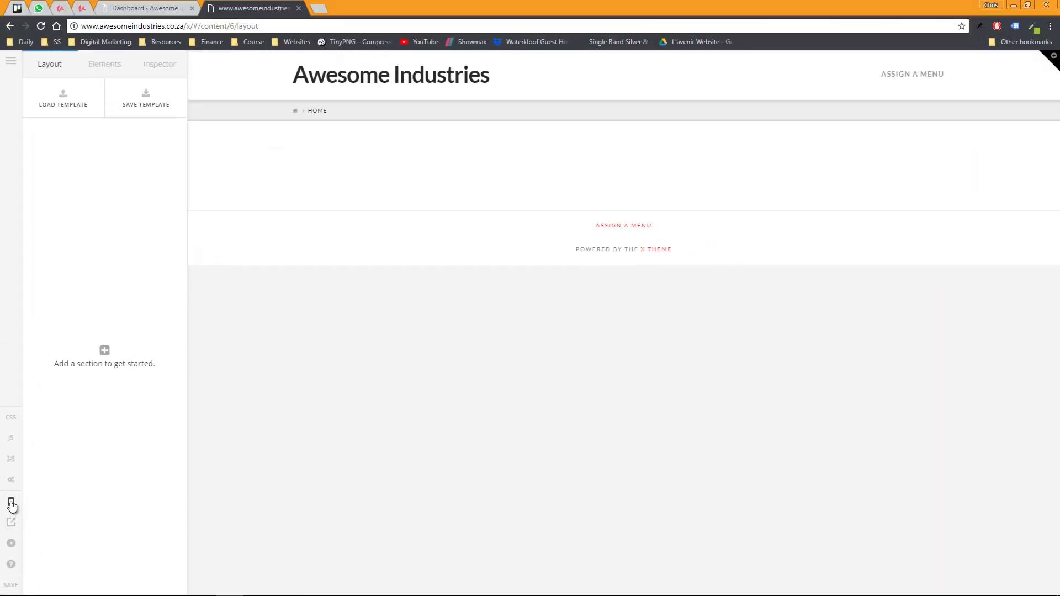
Preview the Home page at each responsive width down to 480px & Smaller and check the mobile navigation
click(11, 503)
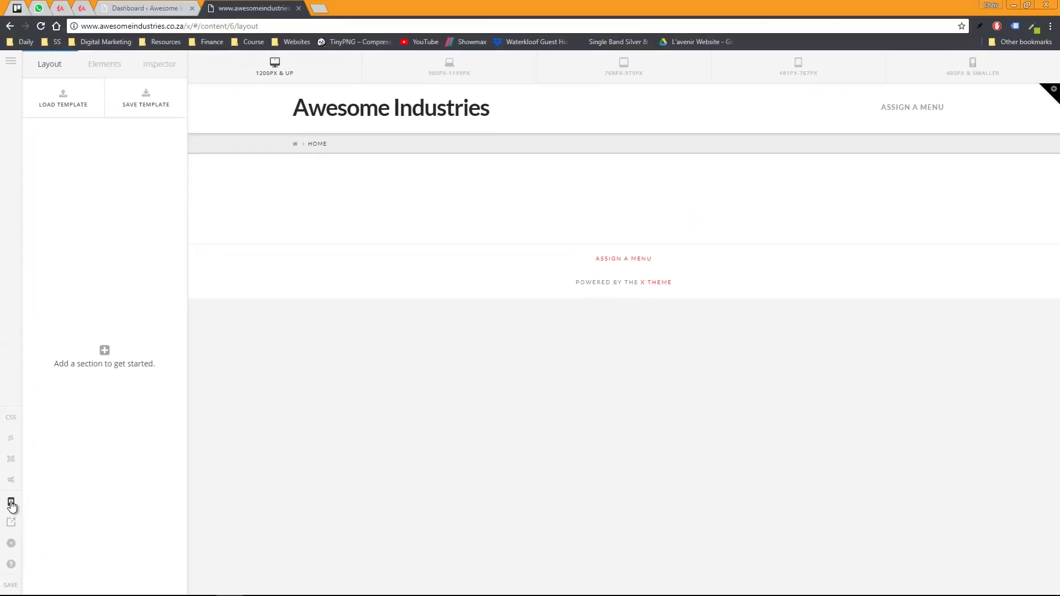
click(433, 74)
click(623, 76)
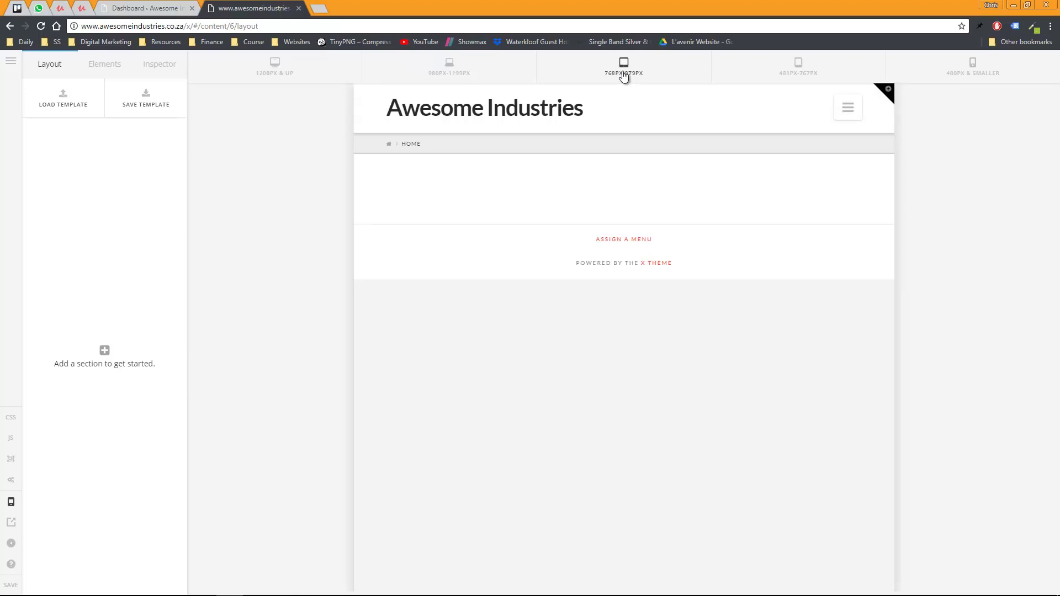
click(788, 76)
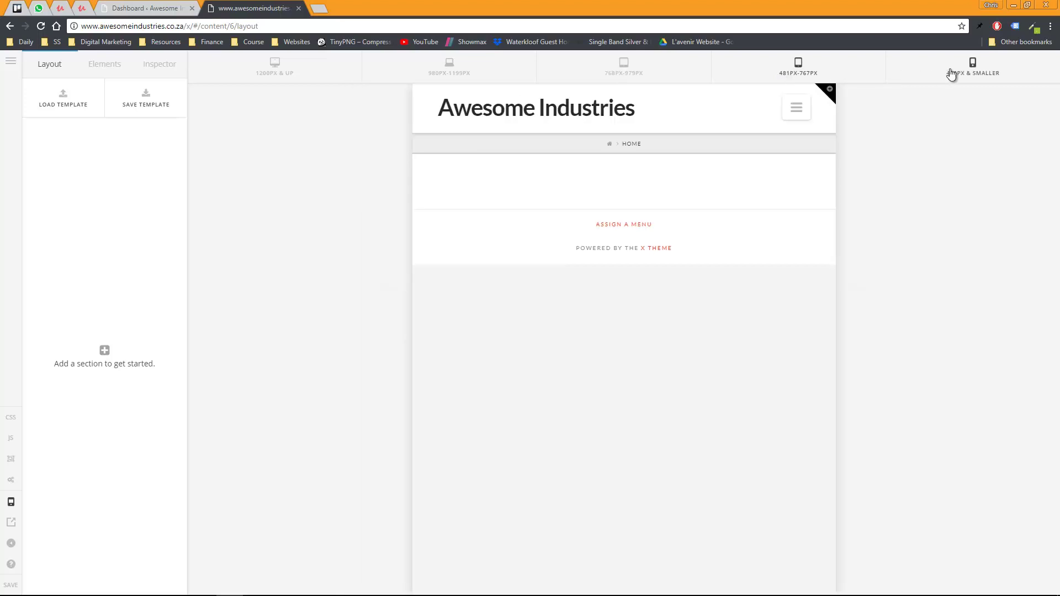
click(960, 73)
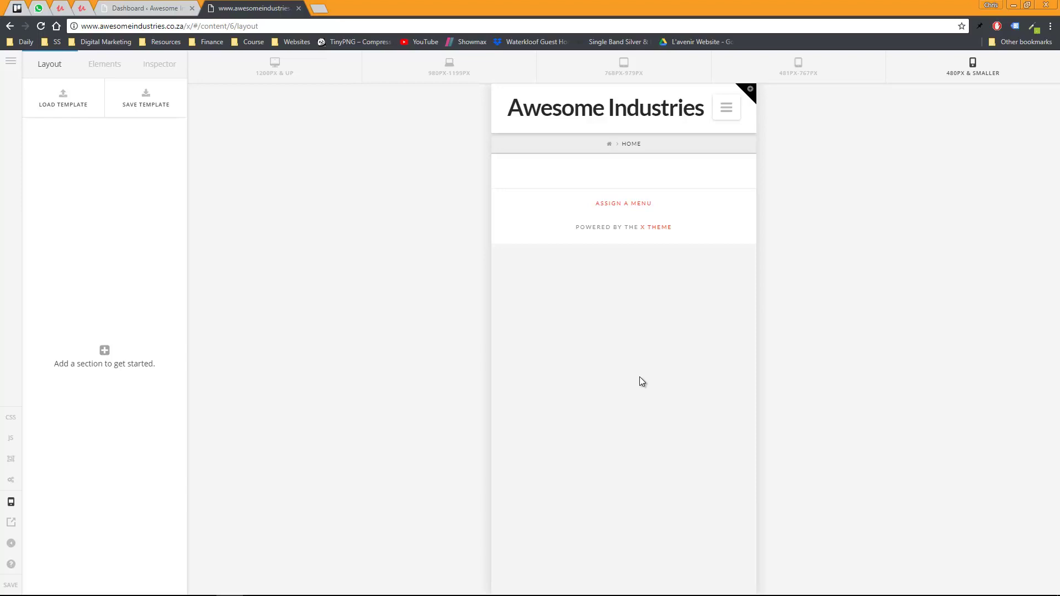
click(725, 110)
click(725, 111)
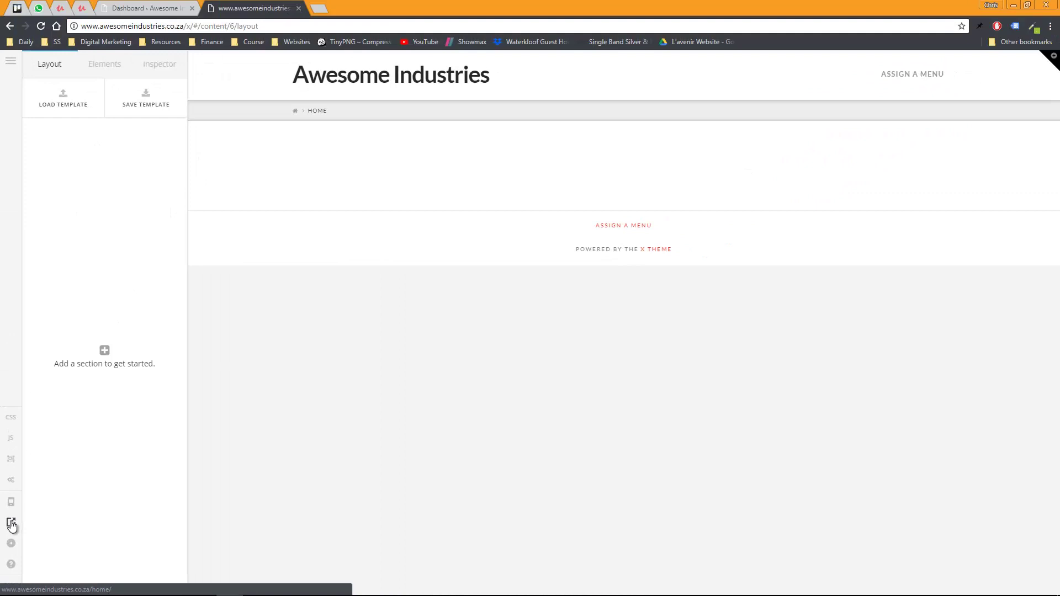
View the live Home page in a new tab and return to the Cornerstone editor
click(11, 522)
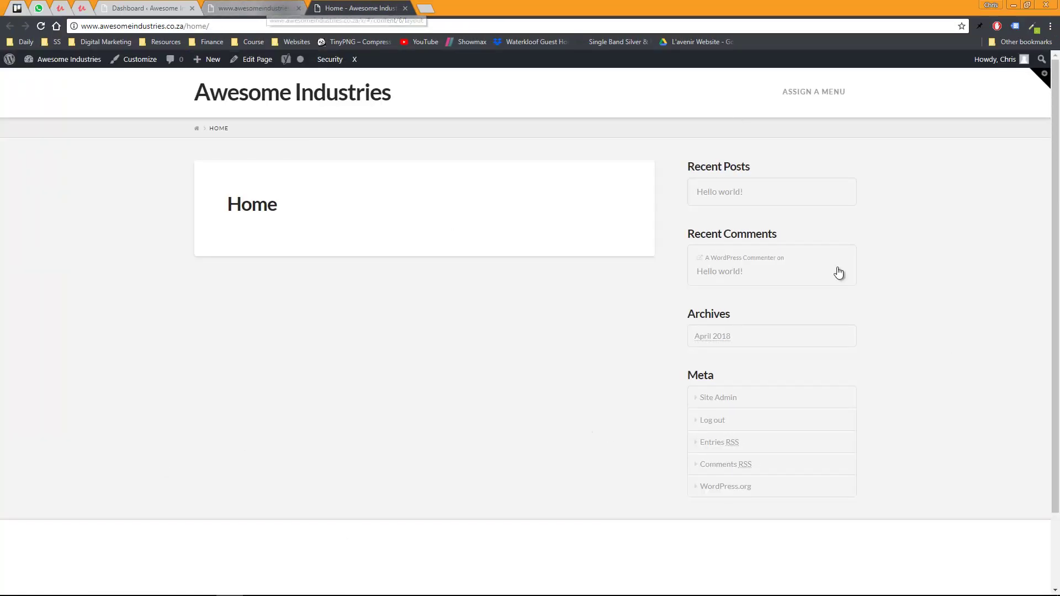
click(262, 9)
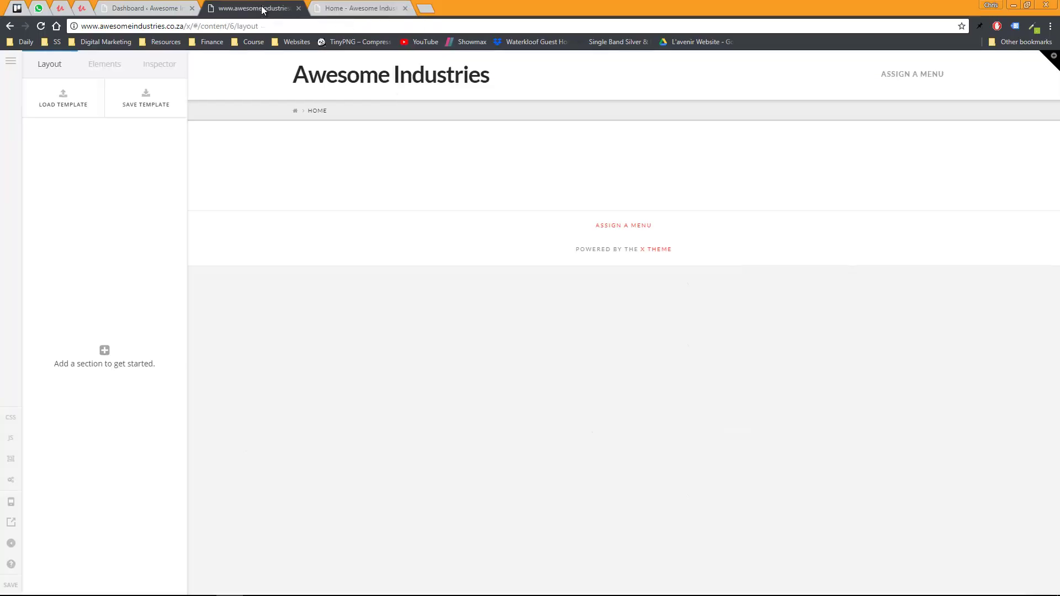
Try collapsing and restoring the editor sidebar, and view the keyboard shortcuts help
click(11, 545)
click(11, 545)
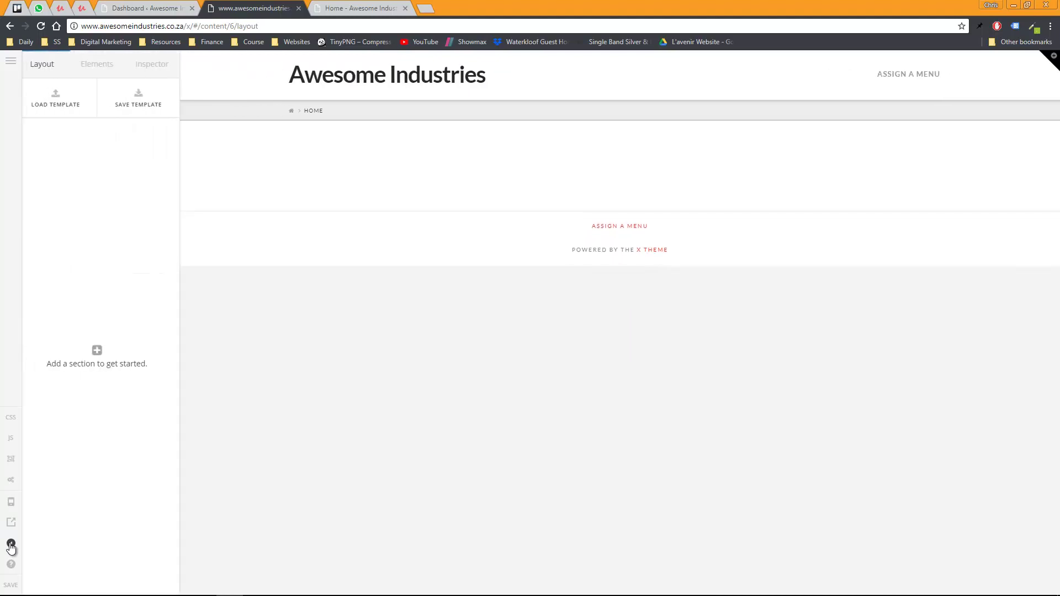
click(12, 545)
click(11, 545)
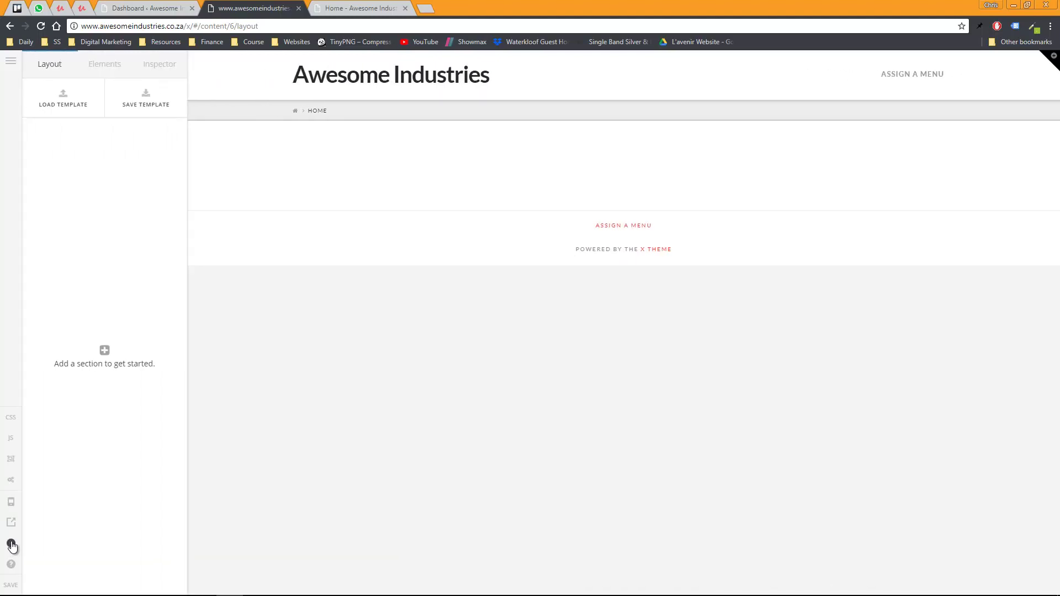
click(11, 565)
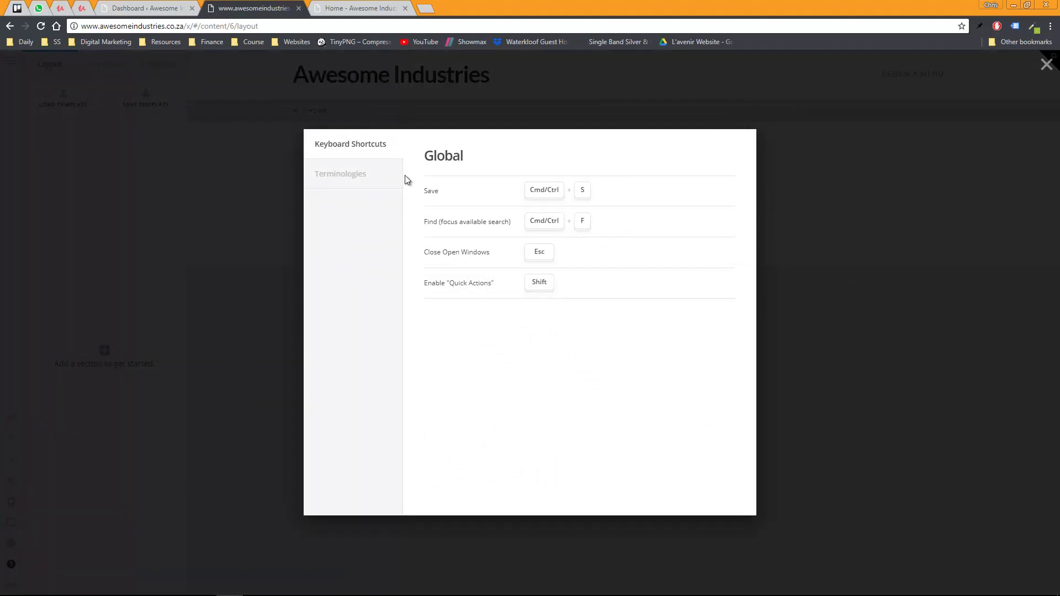
click(1046, 65)
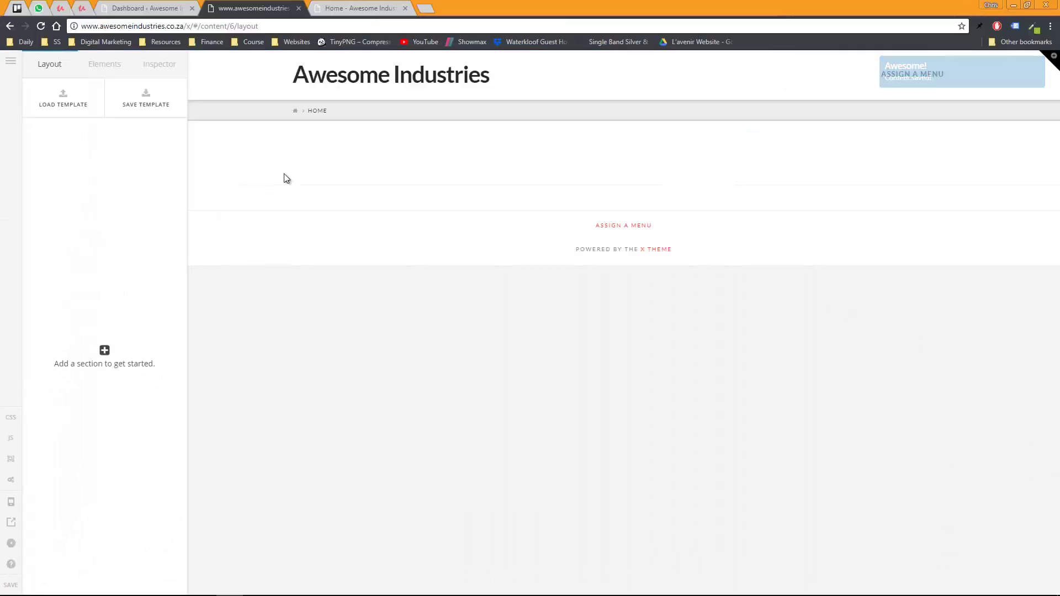
Check the live Home page with the saved blank template and go back to the page builder
click(358, 7)
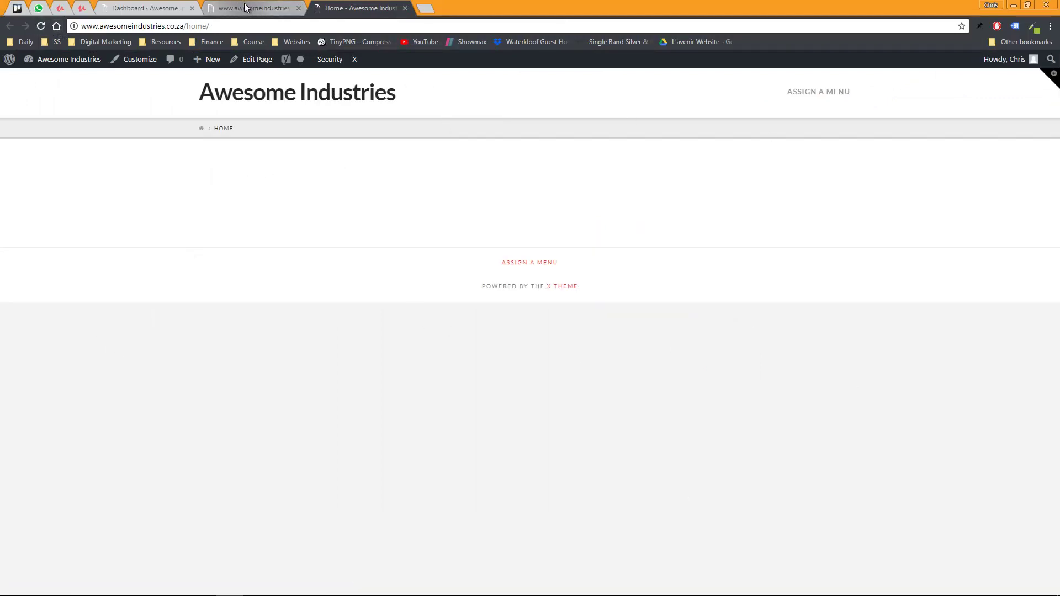
click(248, 8)
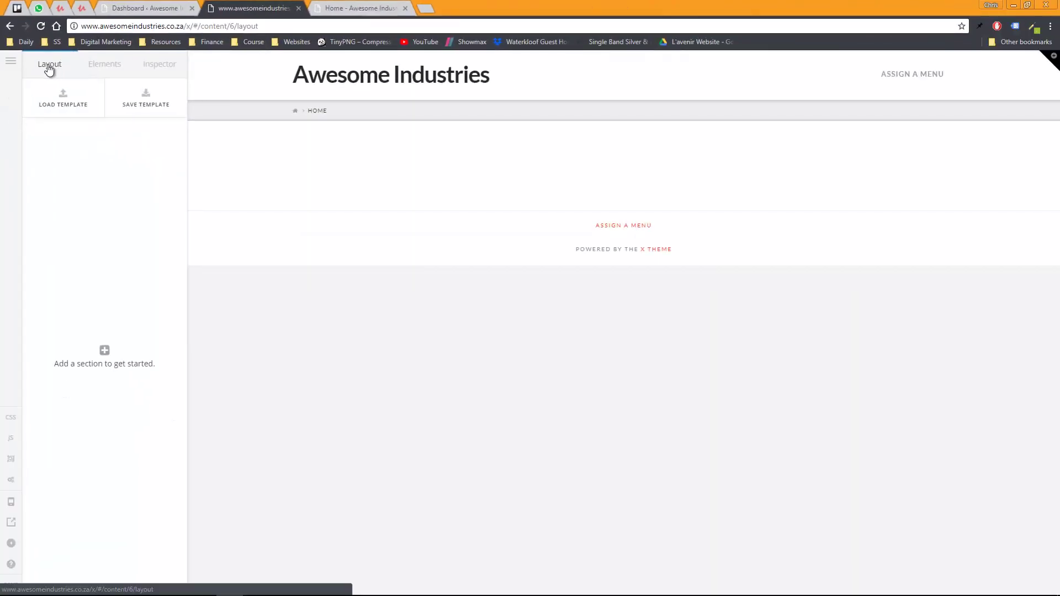
Add three sections to the Home page layout and open the settings of the first section's column
click(104, 350)
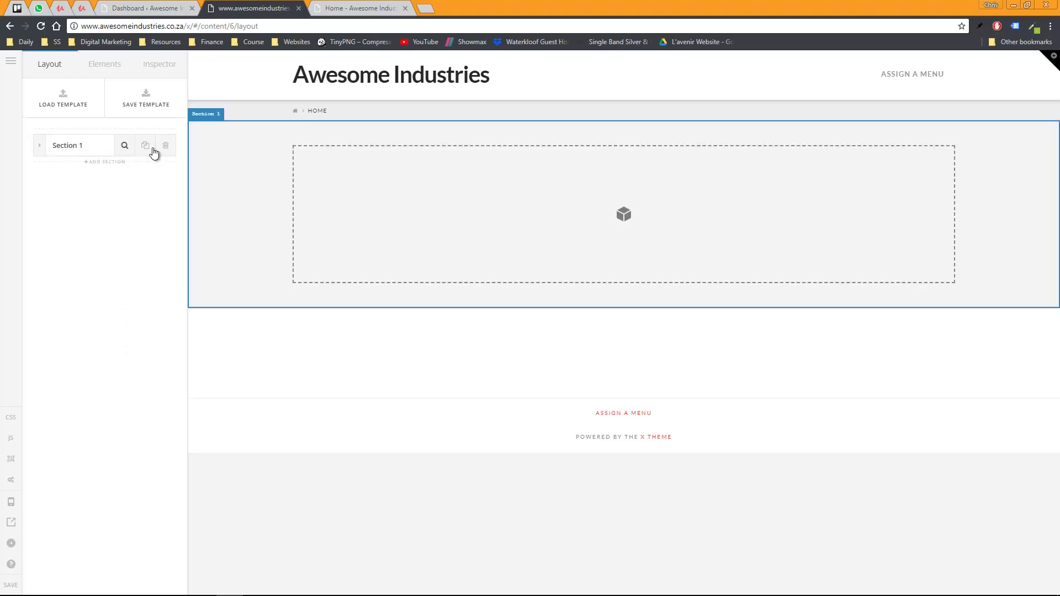
click(102, 163)
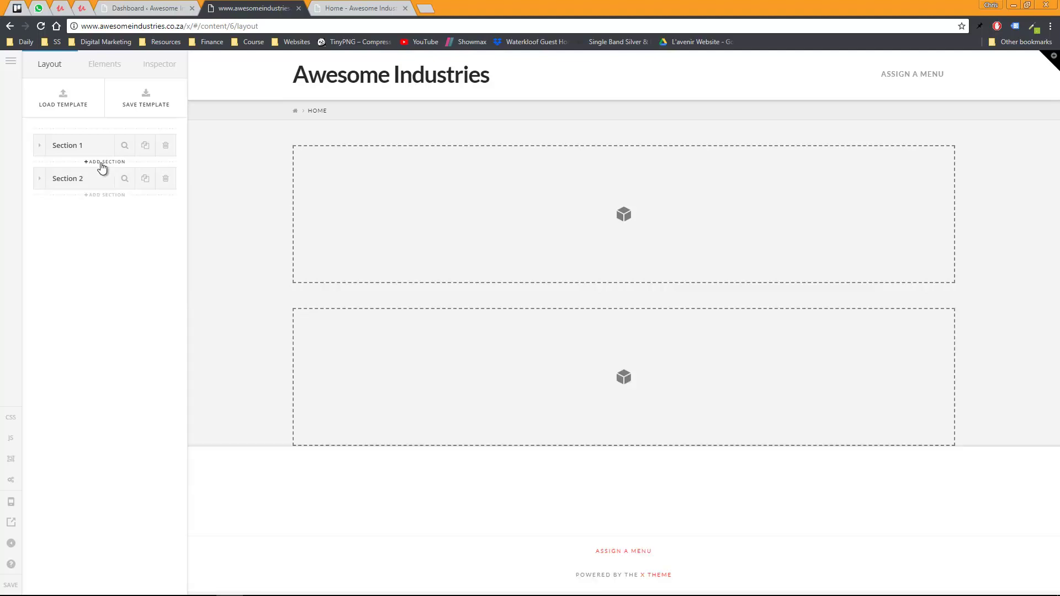
click(104, 198)
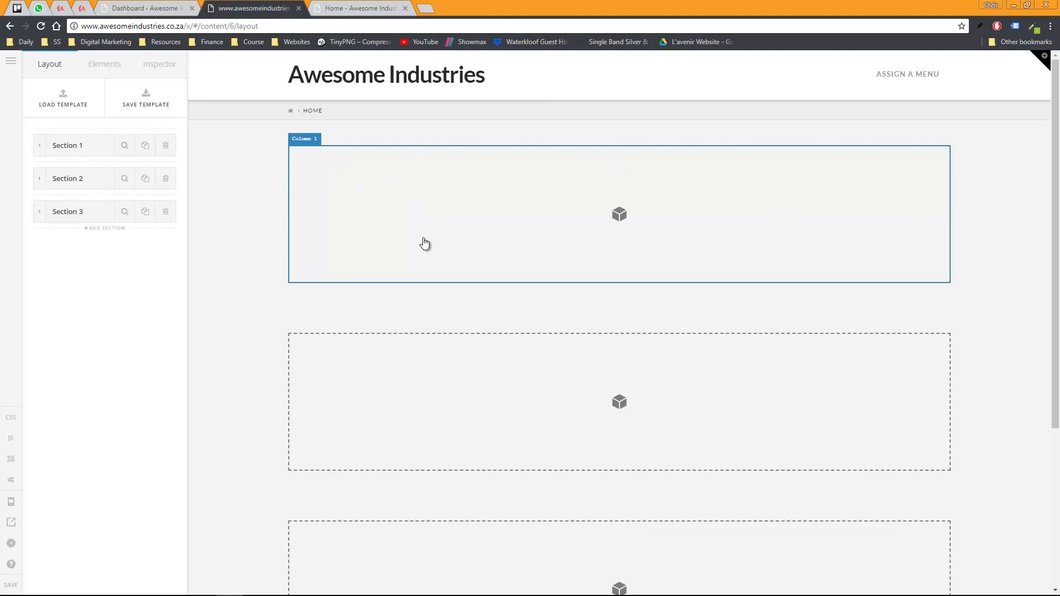
click(340, 199)
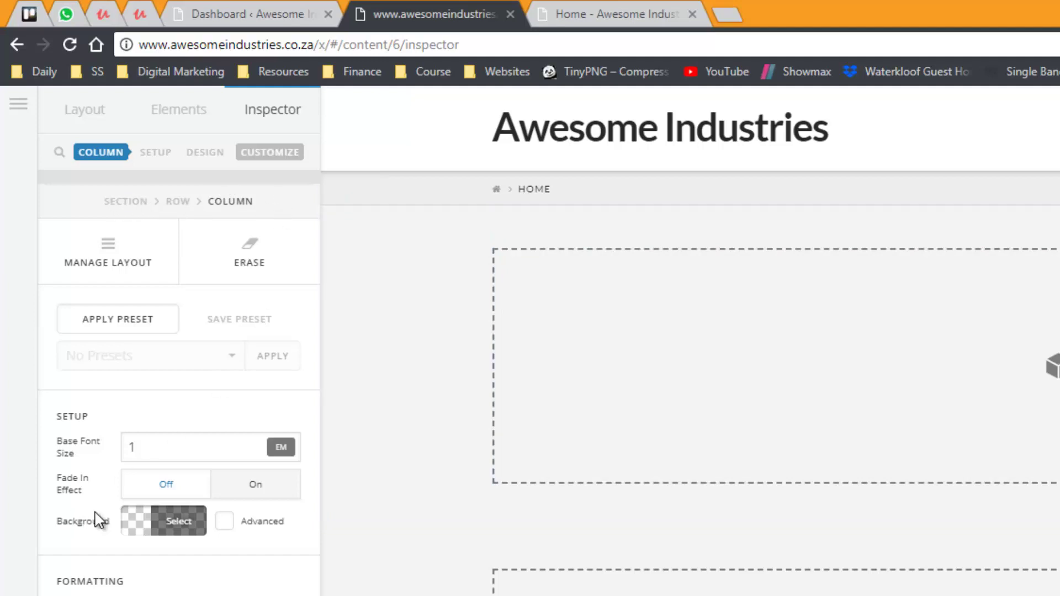
Review the settings available for the first section's column, its parent row and the section itself
scroll(94, 519, down, 5)
scroll(179, 389, down, 2)
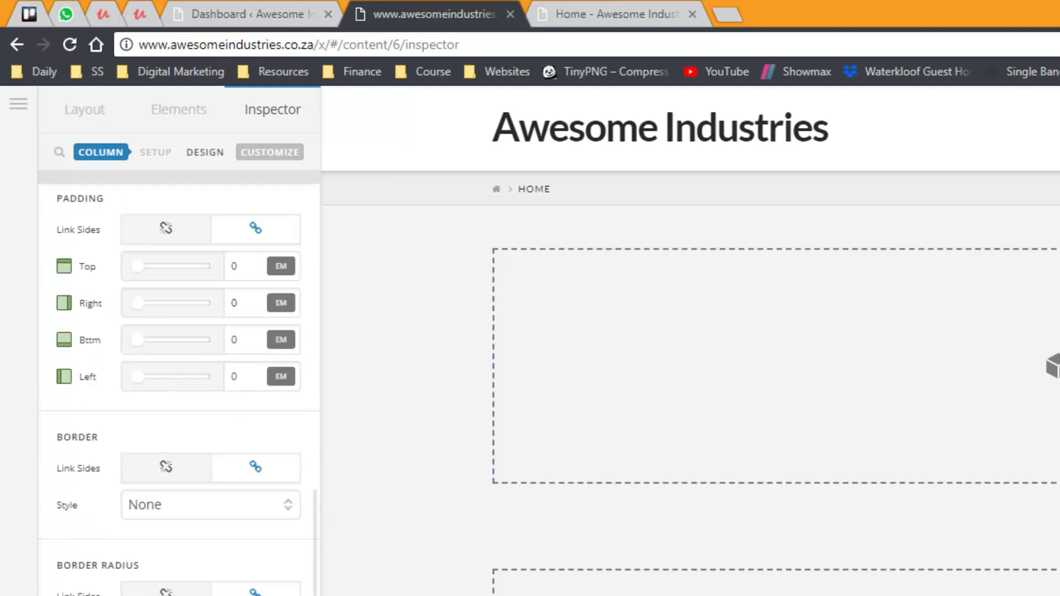
scroll(179, 389, up, 7)
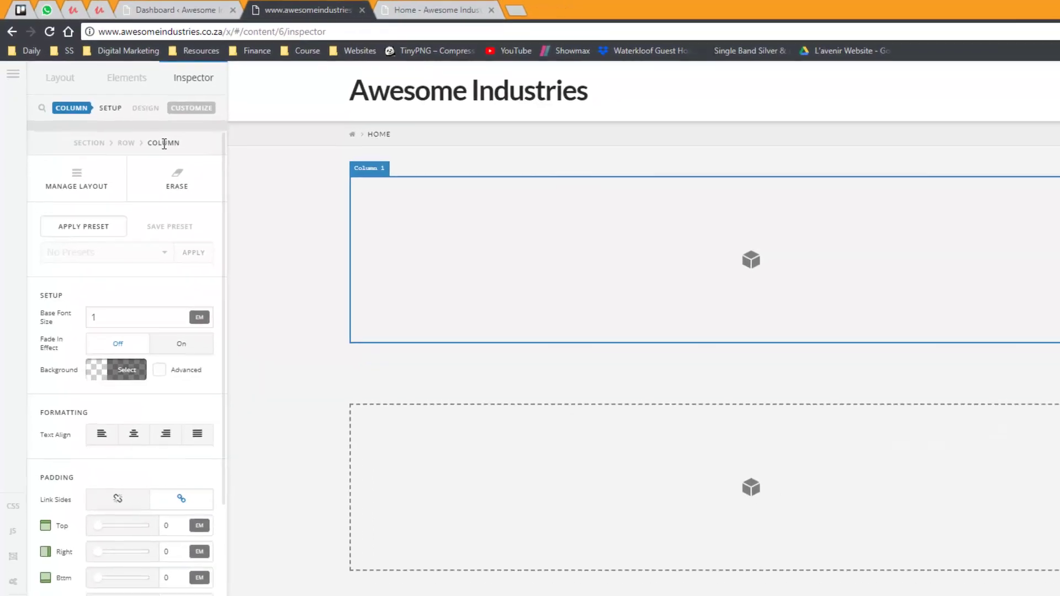
click(104, 118)
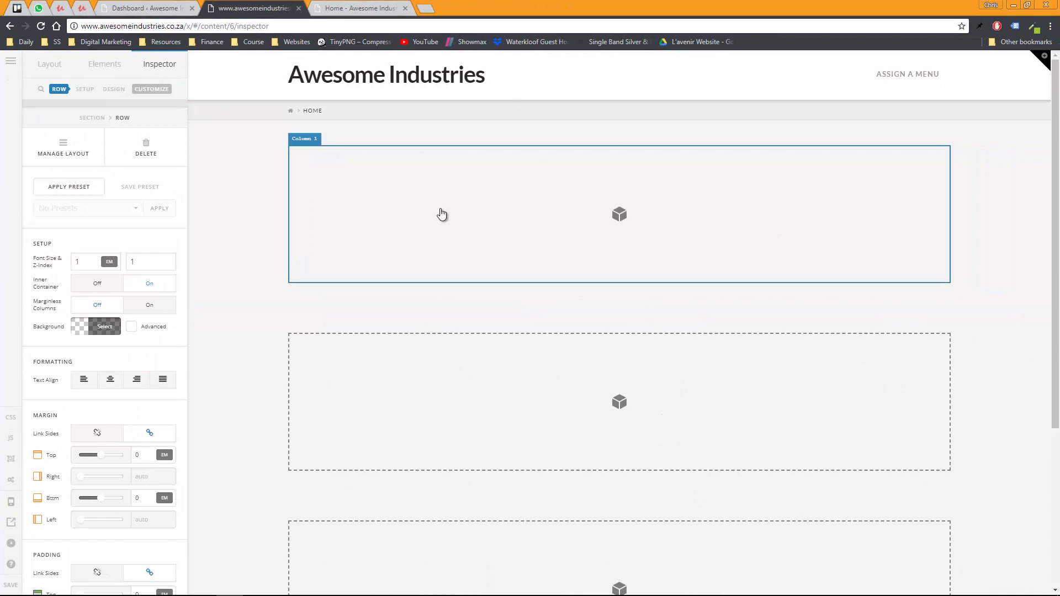
click(92, 117)
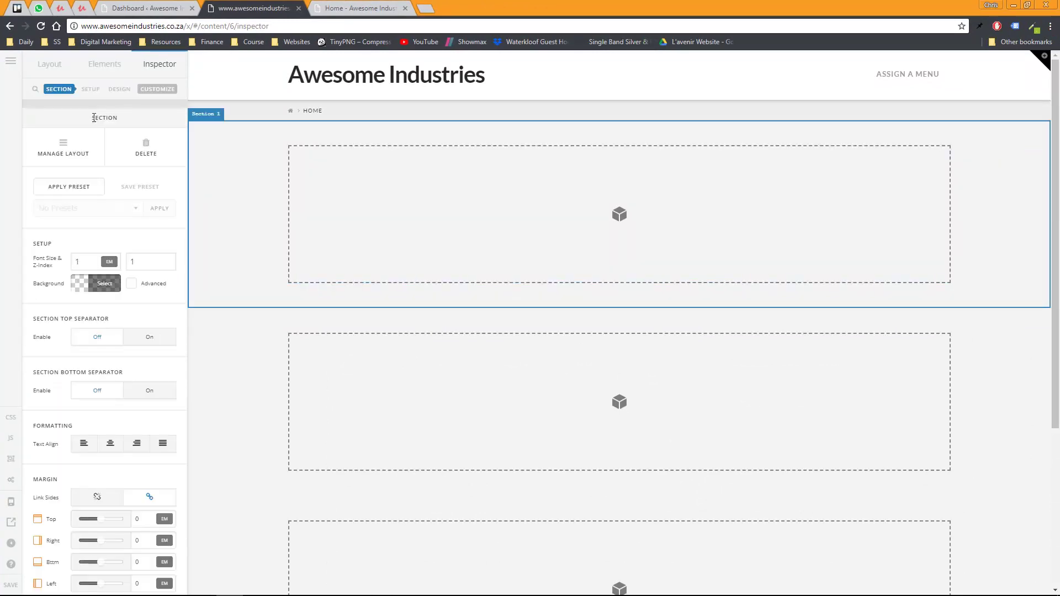
Try the two-halves, 2/3 + 1/3, three-, four- and five-column layouts on Row 1 of Section 1
click(65, 151)
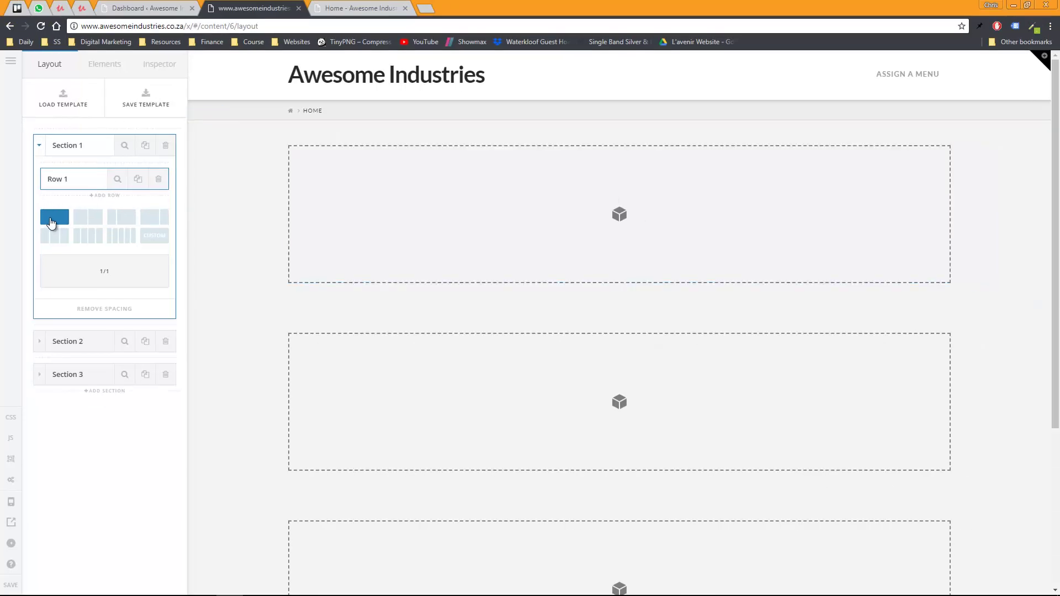
click(88, 221)
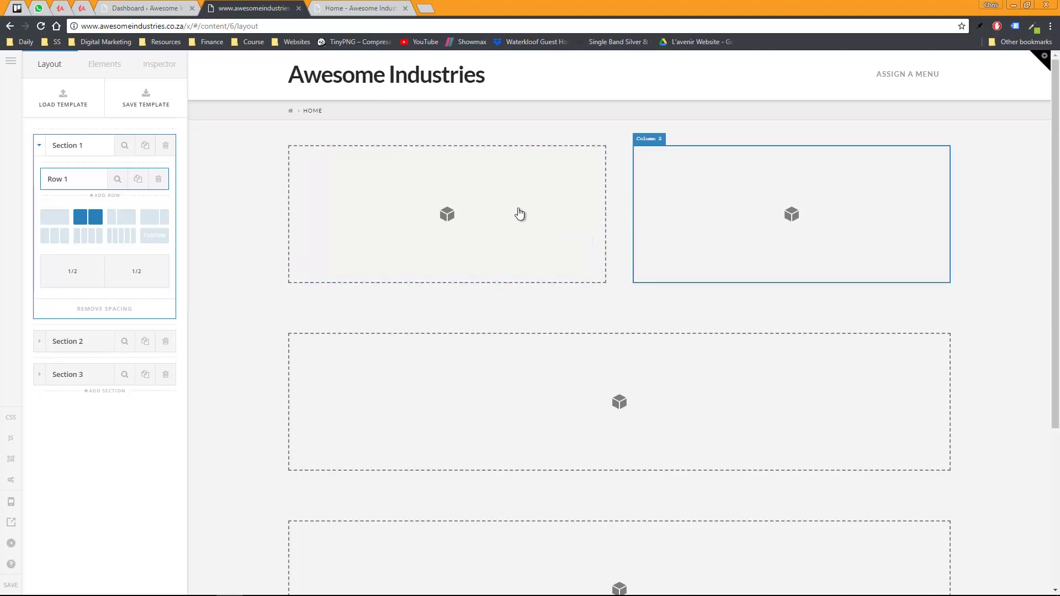
click(154, 218)
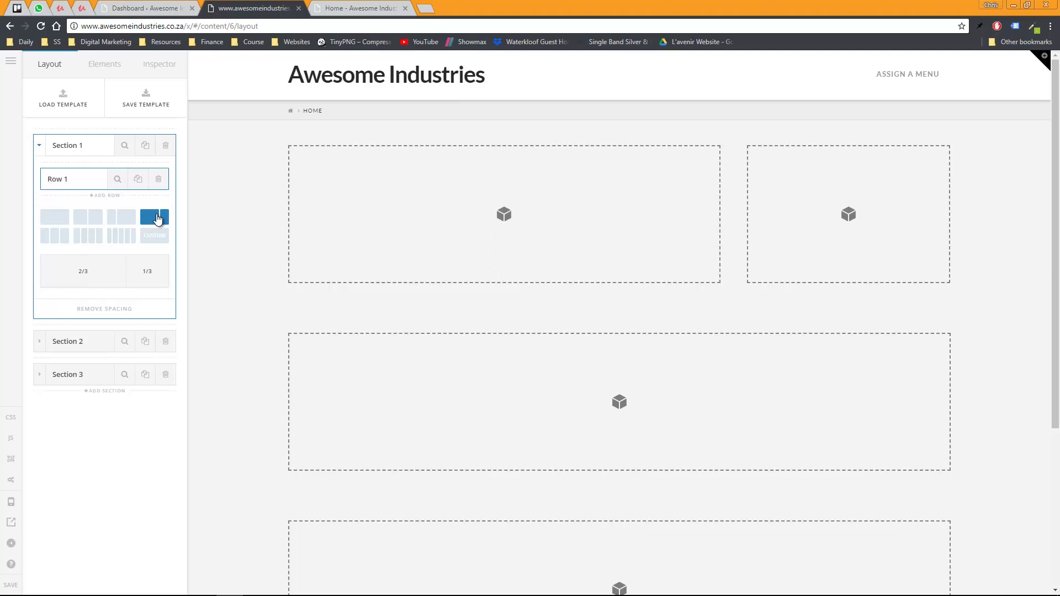
click(54, 236)
click(84, 236)
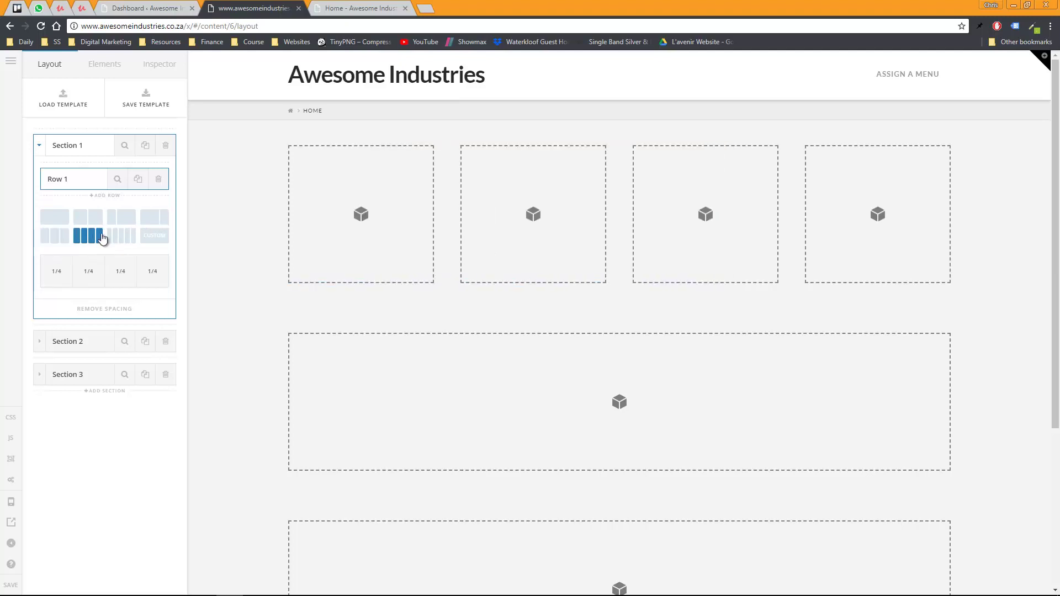
click(121, 236)
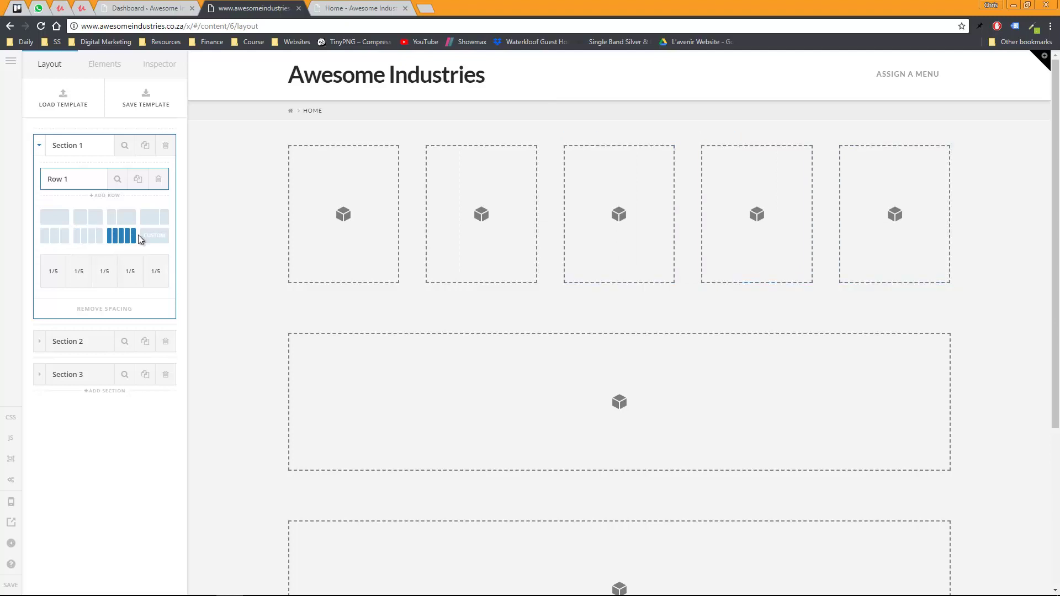
Give Row 1 a custom 4/5 + 1/5 column layout and try reordering its two columns
click(157, 239)
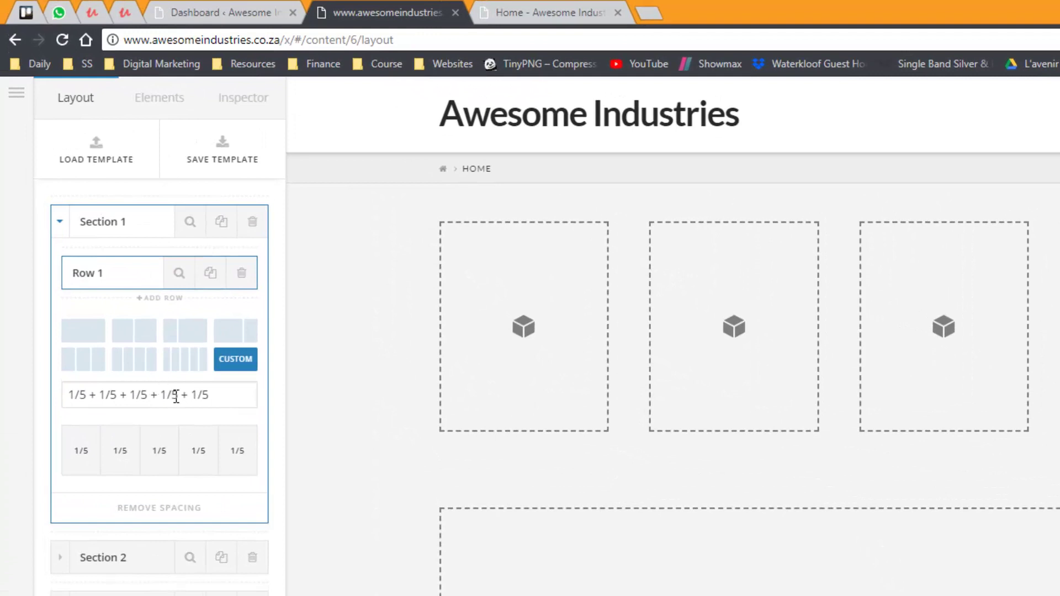
drag(161, 395, 59, 394)
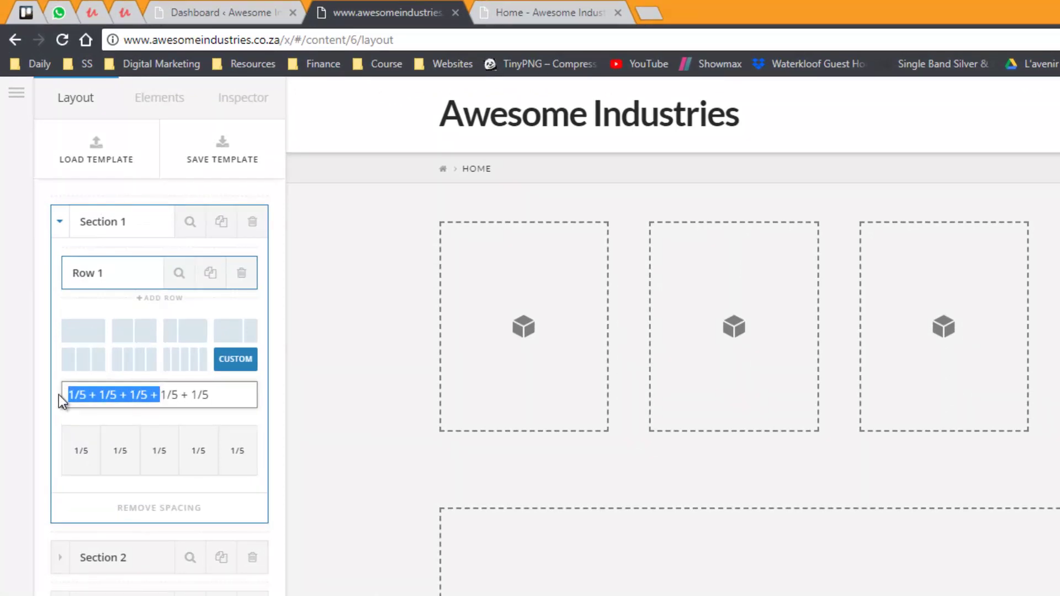
key(BackSpace)
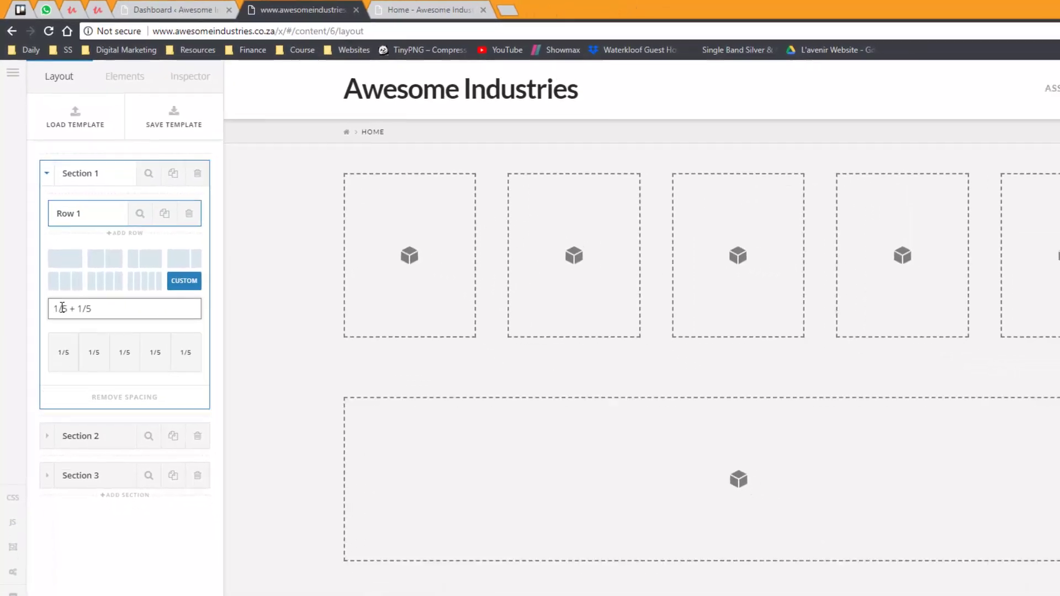
text(4)
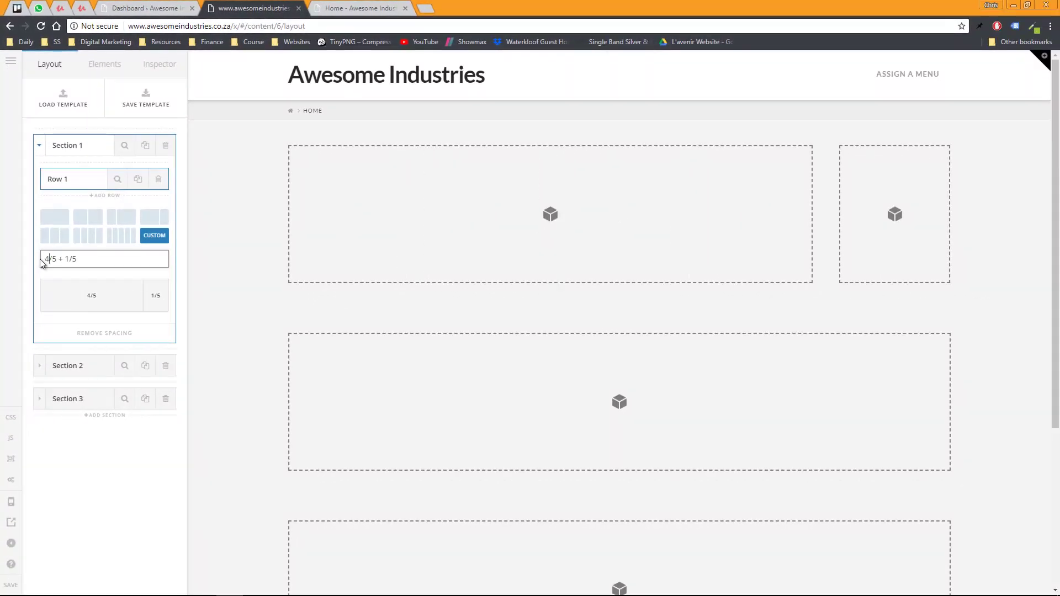
click(95, 273)
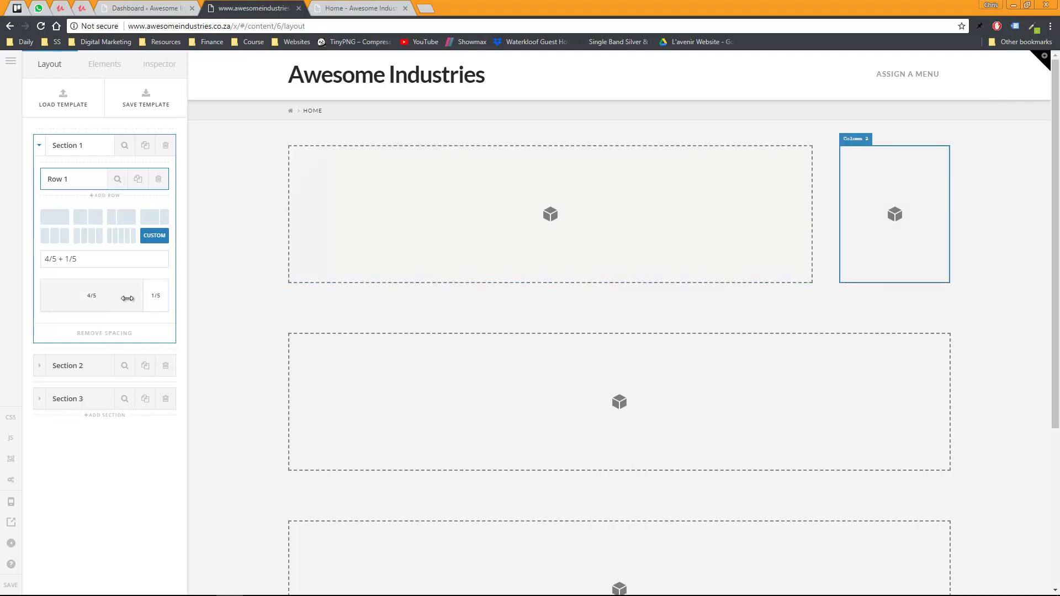
mouse_move(156, 286)
mouse_down()
mouse_move(53, 284)
mouse_move(140, 288)
mouse_up()
Divide Row 1 into four equal 1/4 columns, and collapse and reopen Section 1 in the layout list
click(121, 235)
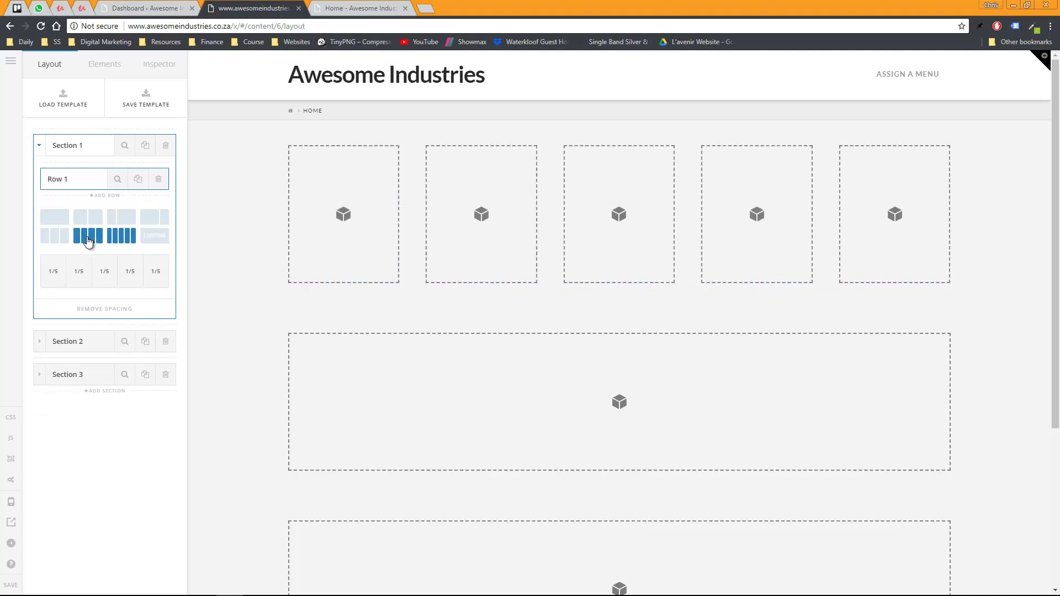
click(88, 237)
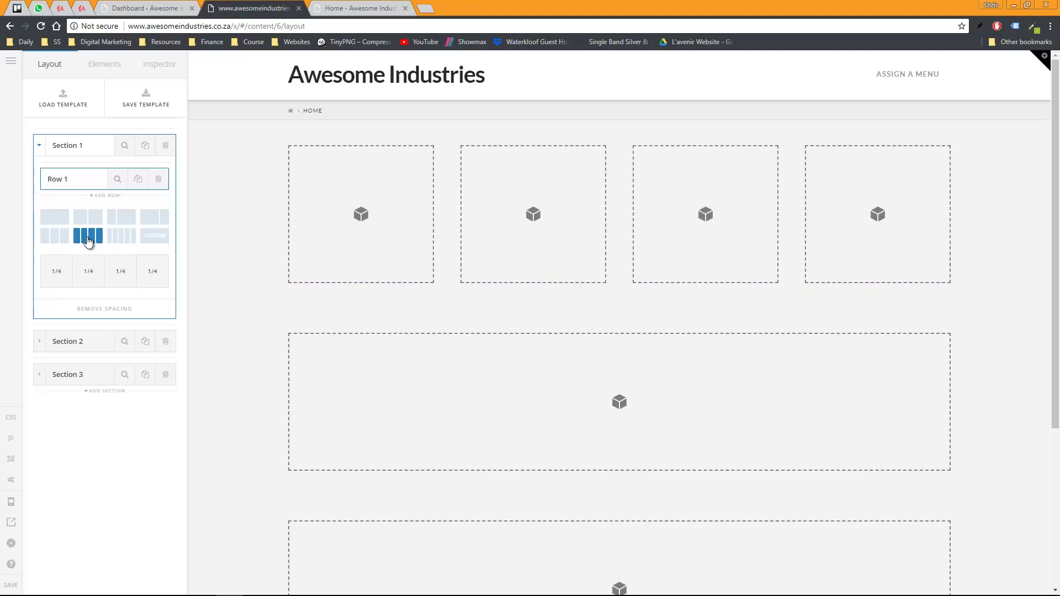
click(40, 146)
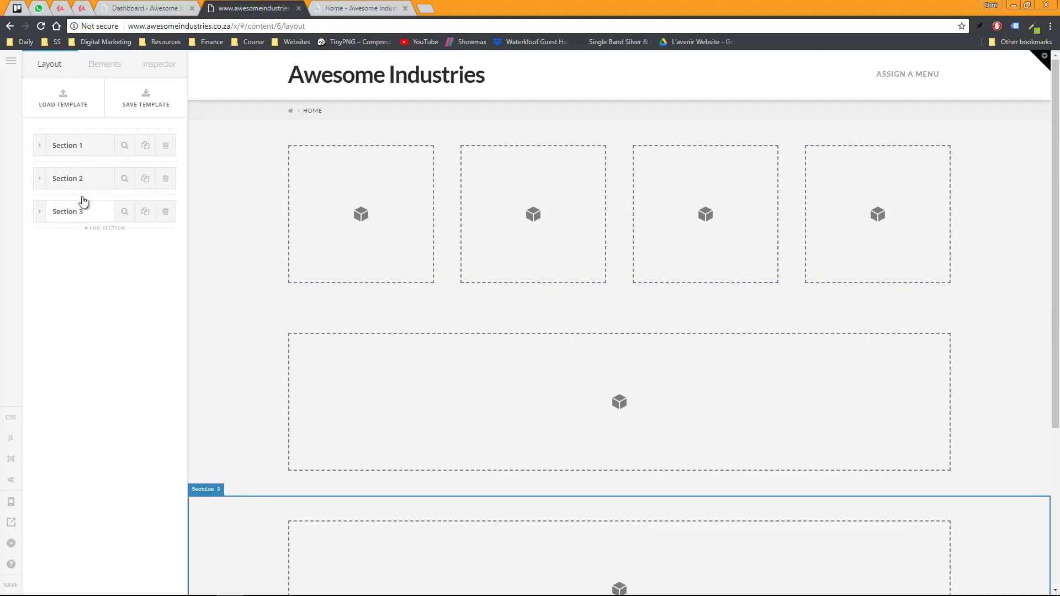
click(40, 146)
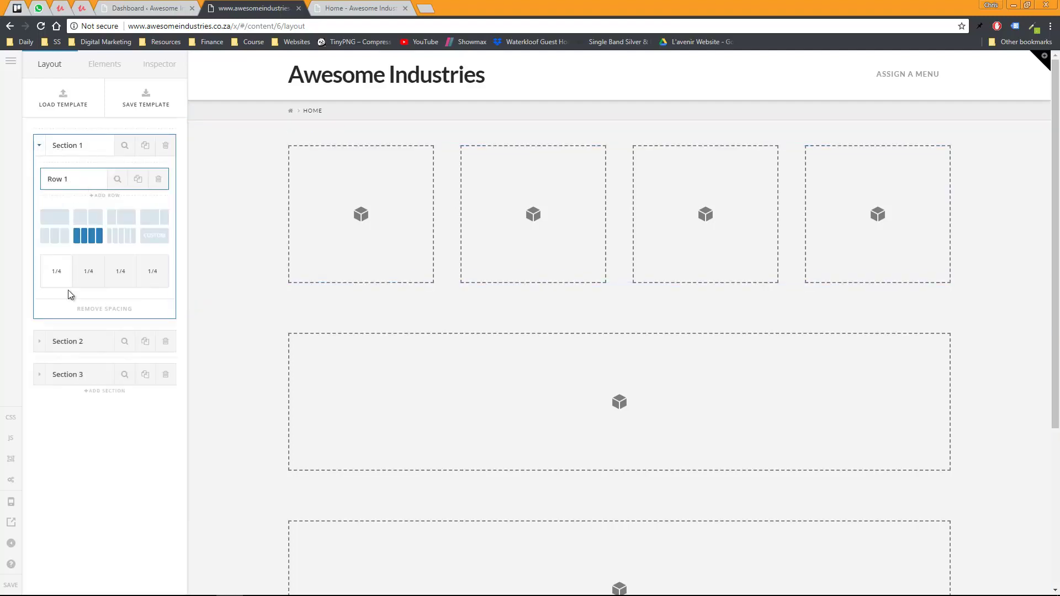
Add two more rows to Section 1 and divide Row 2 into two 1/2 columns
click(107, 196)
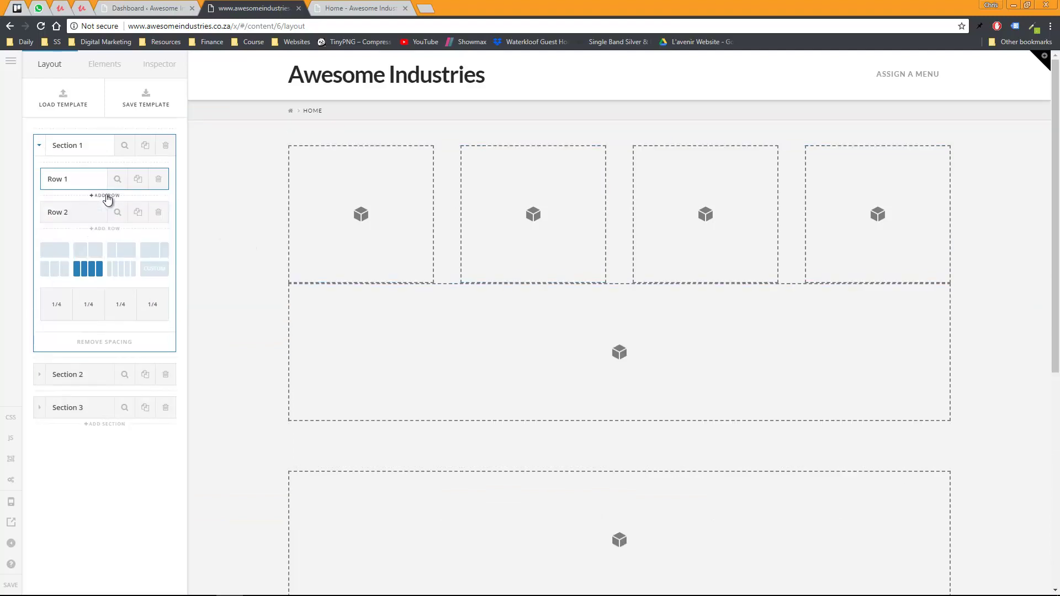
click(105, 229)
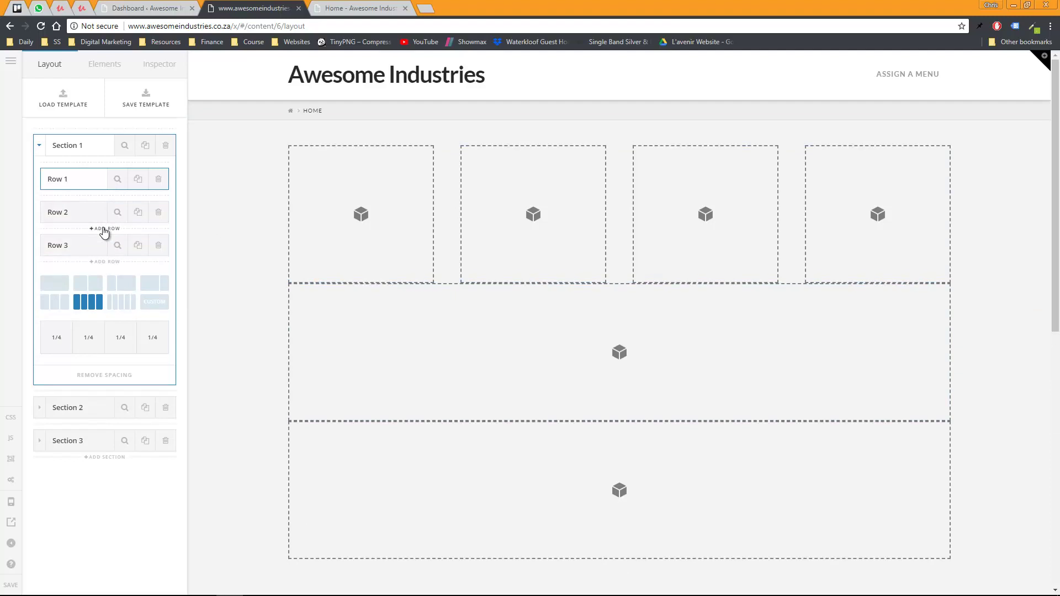
scroll(195, 257, down, 1)
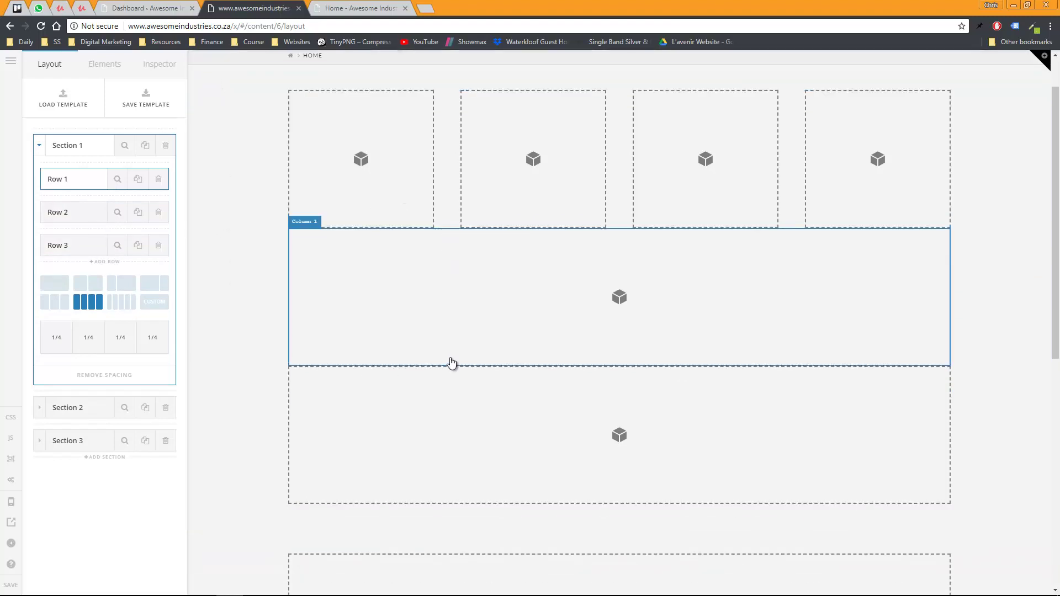
click(430, 274)
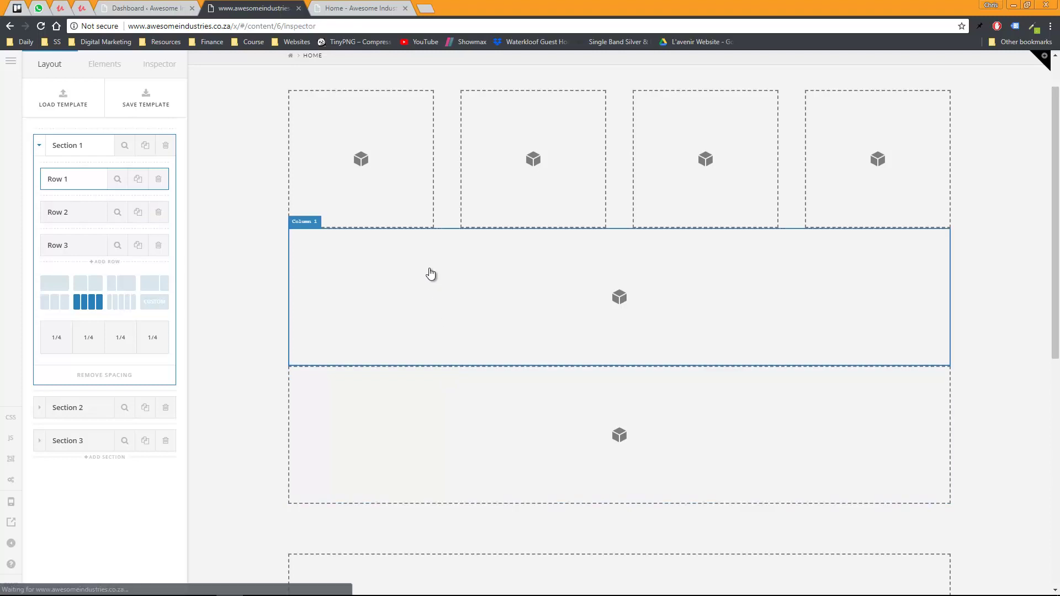
click(66, 148)
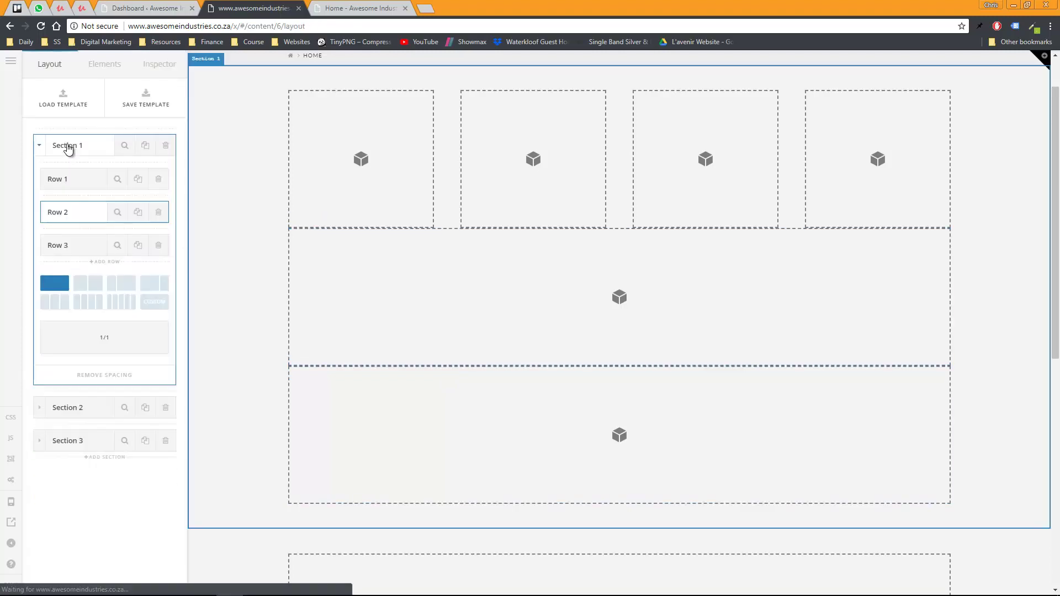
click(96, 287)
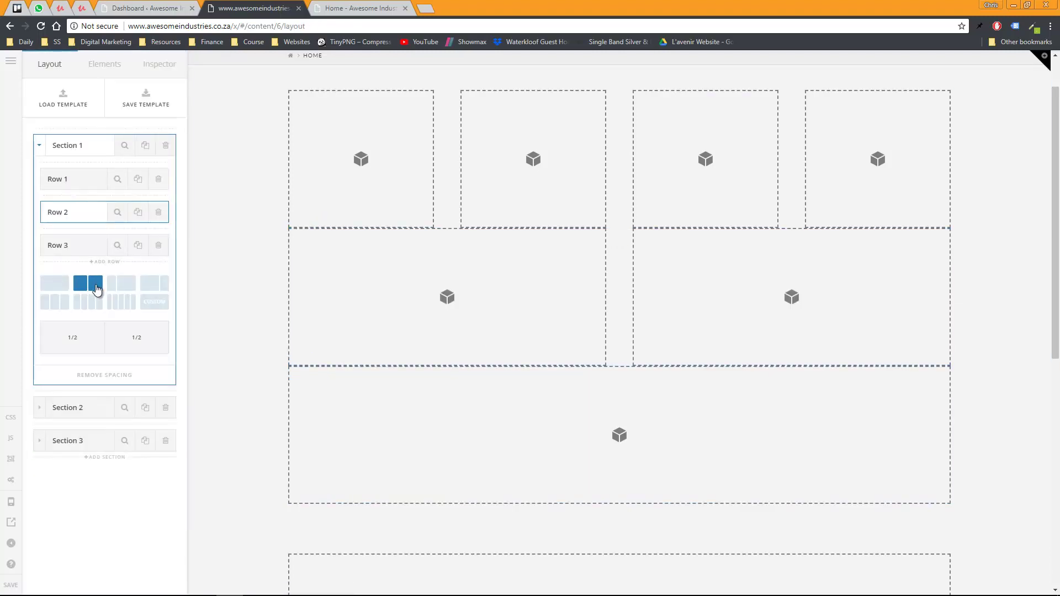
Divide Row 3 of Section 1 into four 1/4 columns
click(536, 397)
click(67, 147)
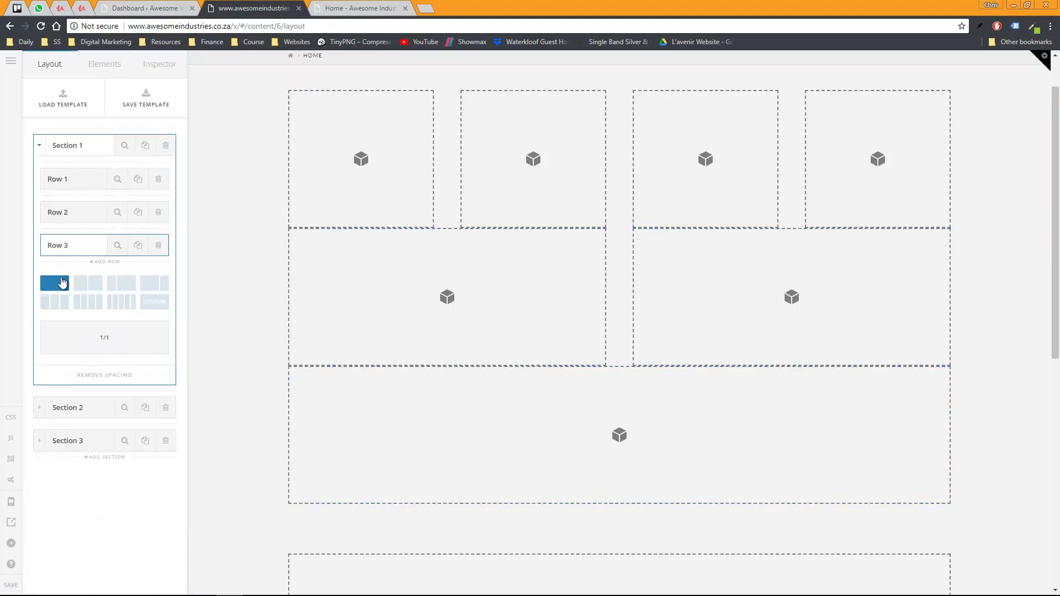
click(86, 303)
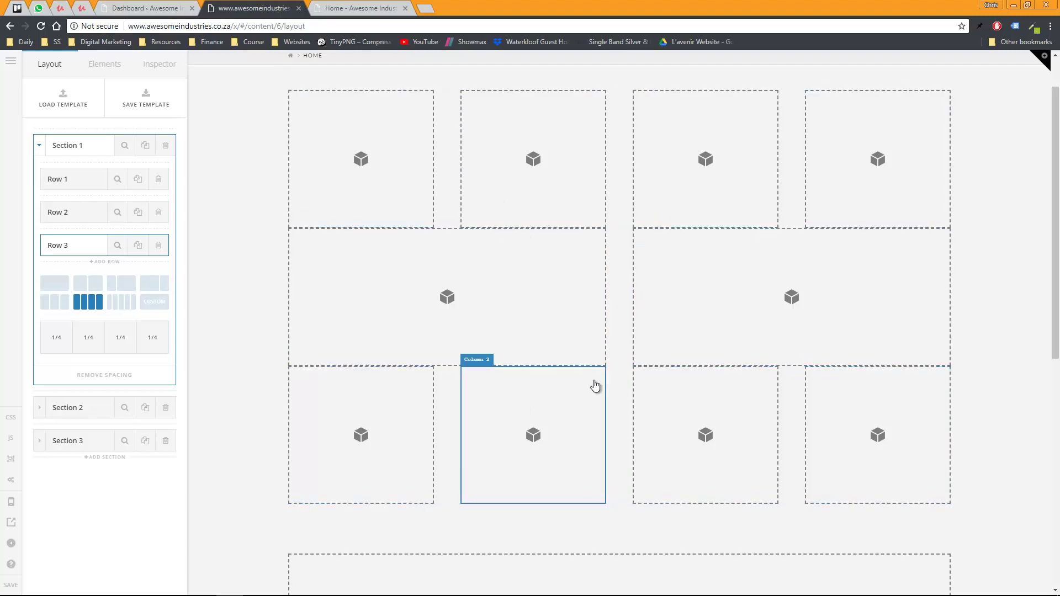
Unlink the margin sides of Row 3 and set its top margin to 2.5 em
click(618, 416)
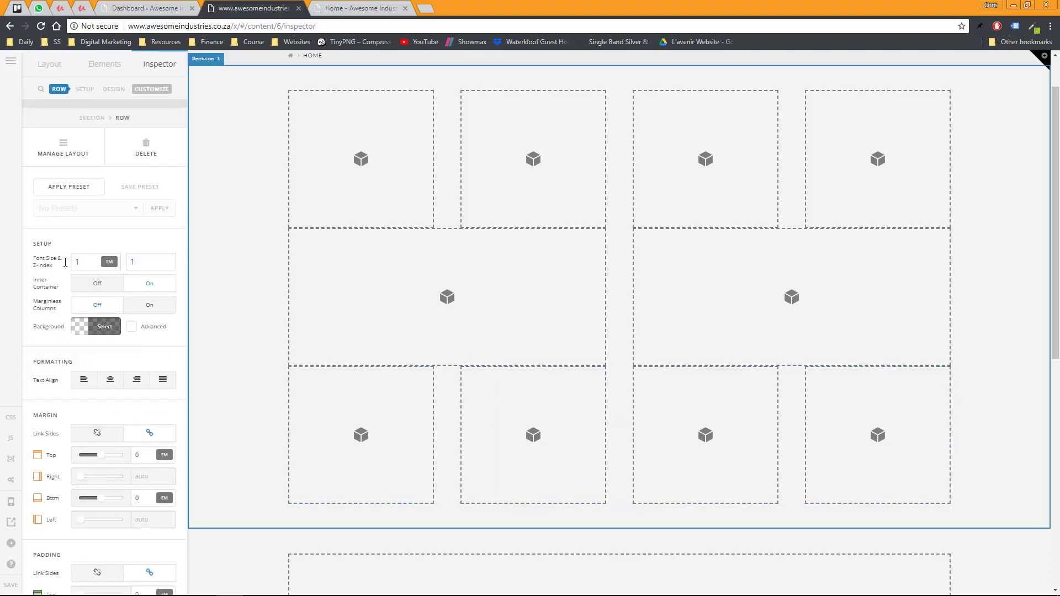
scroll(47, 265, down, 4)
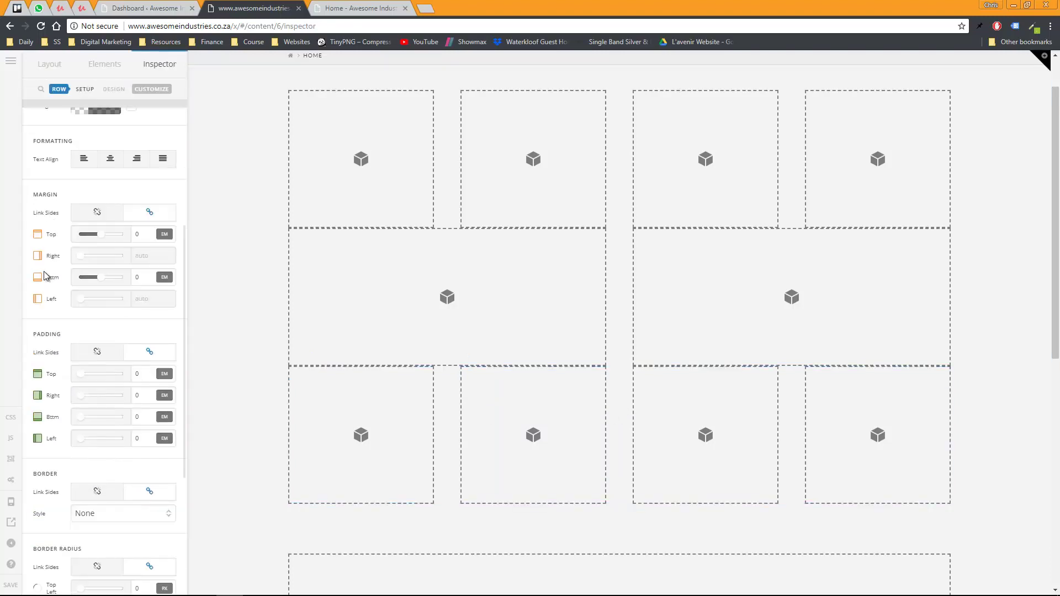
click(102, 213)
drag(101, 236, 127, 239)
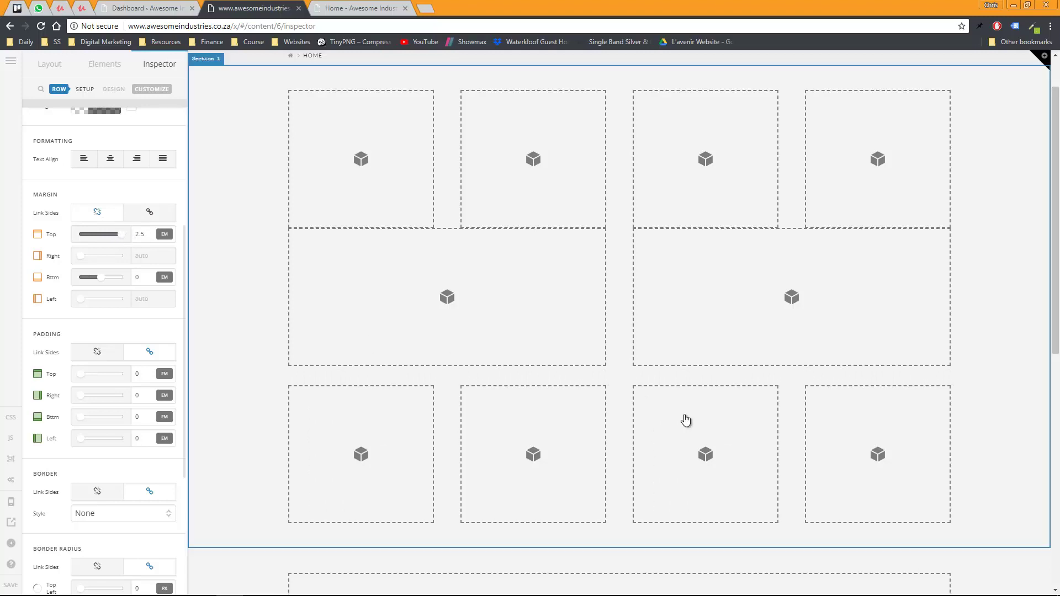
Unlink the margin sides of Row 2 and set its top margin to 2.5 em
click(616, 292)
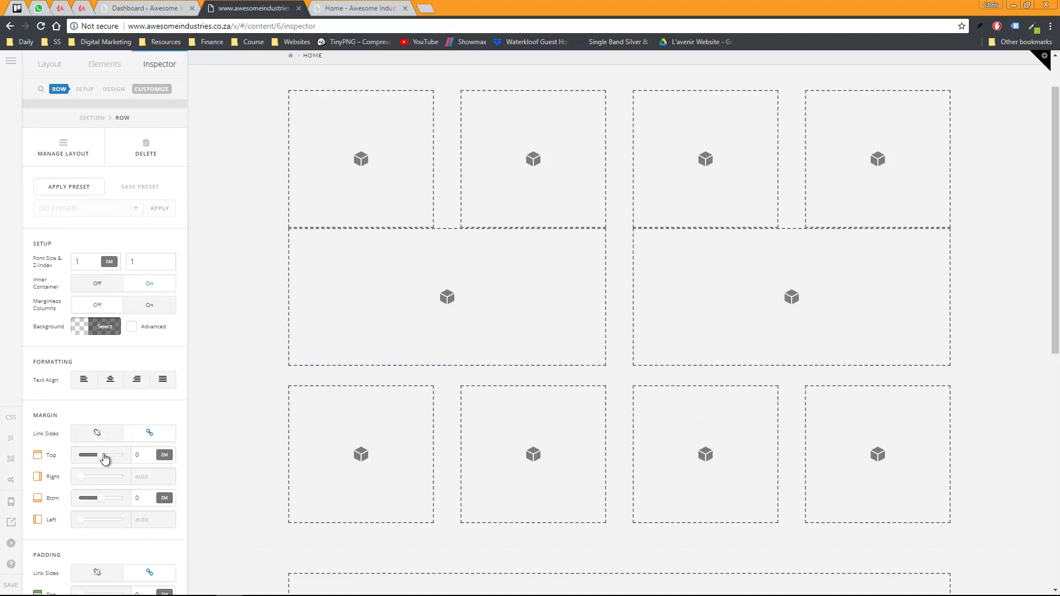
click(97, 433)
drag(104, 458, 130, 464)
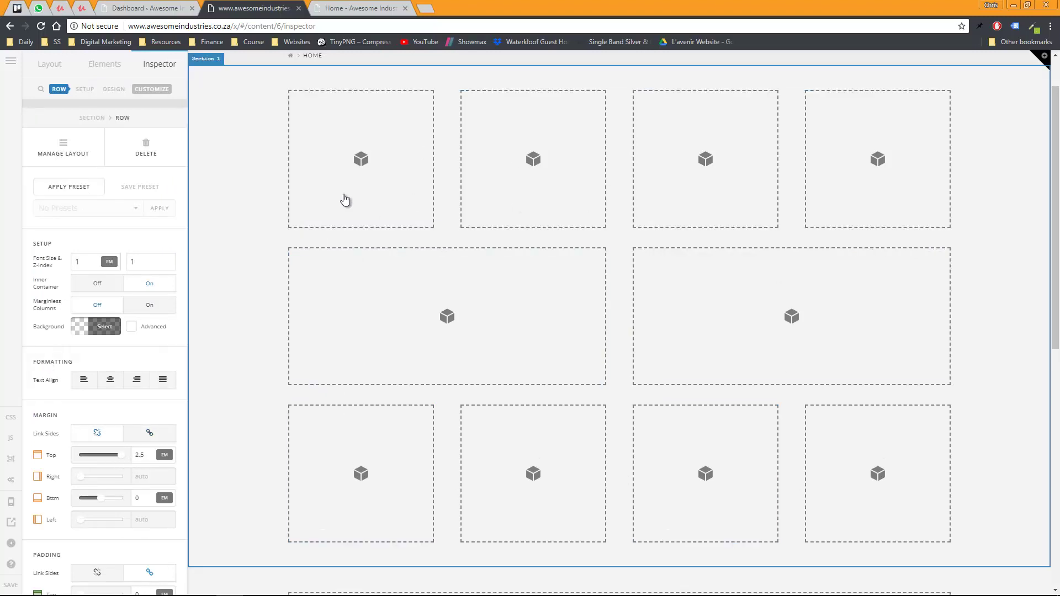
scroll(243, 389, up, 1)
scroll(240, 378, down, 2)
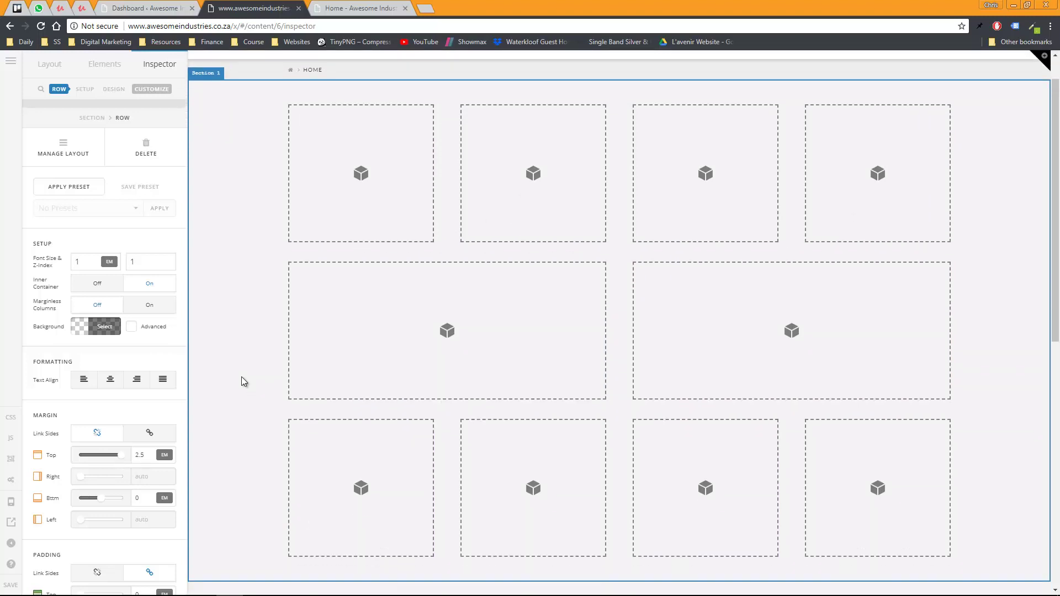
scroll(240, 380, up, 3)
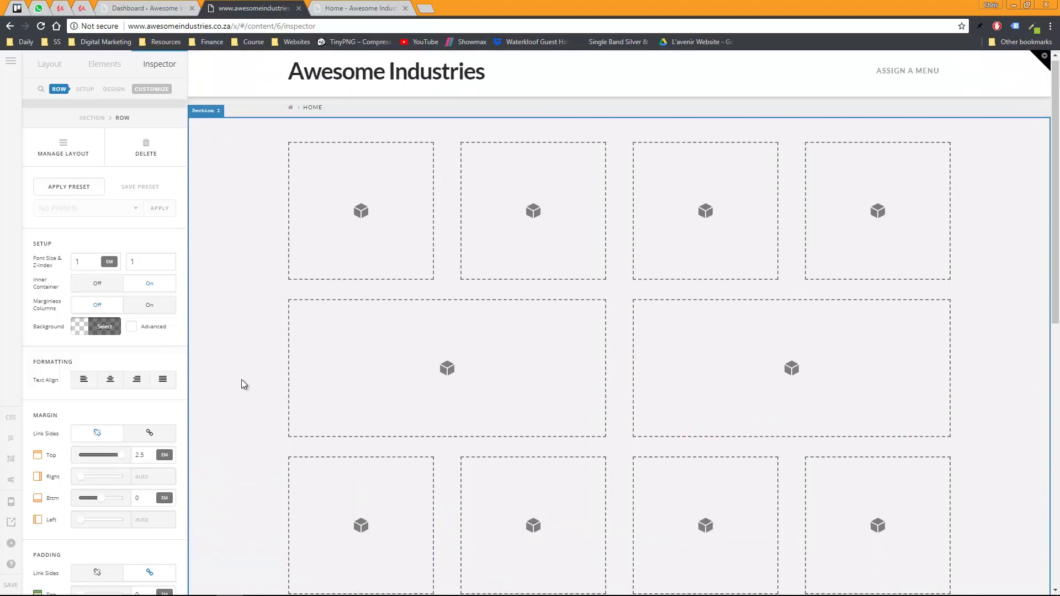
scroll(240, 242, down, 4)
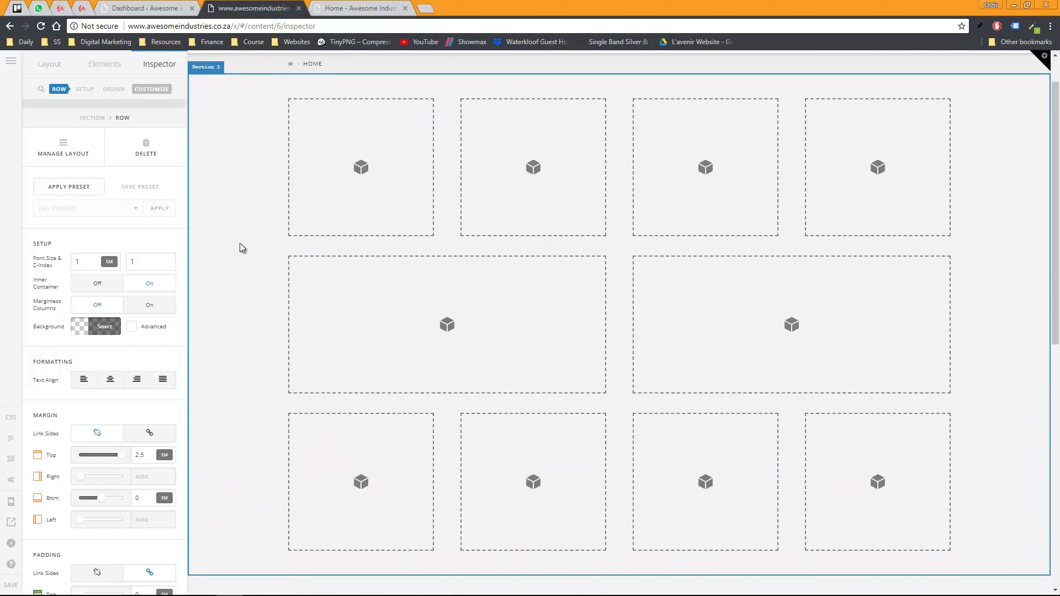
scroll(243, 327, down, 3)
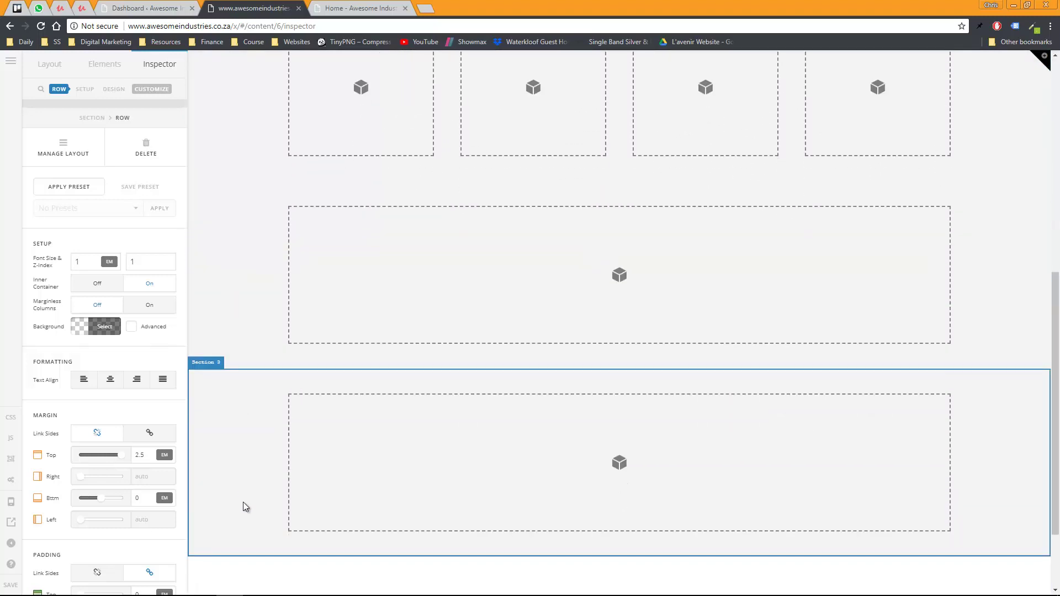
Set the background colour of Section 1 to rgb(36, 36, 36)
scroll(245, 422, up, 2)
scroll(245, 422, up, 4)
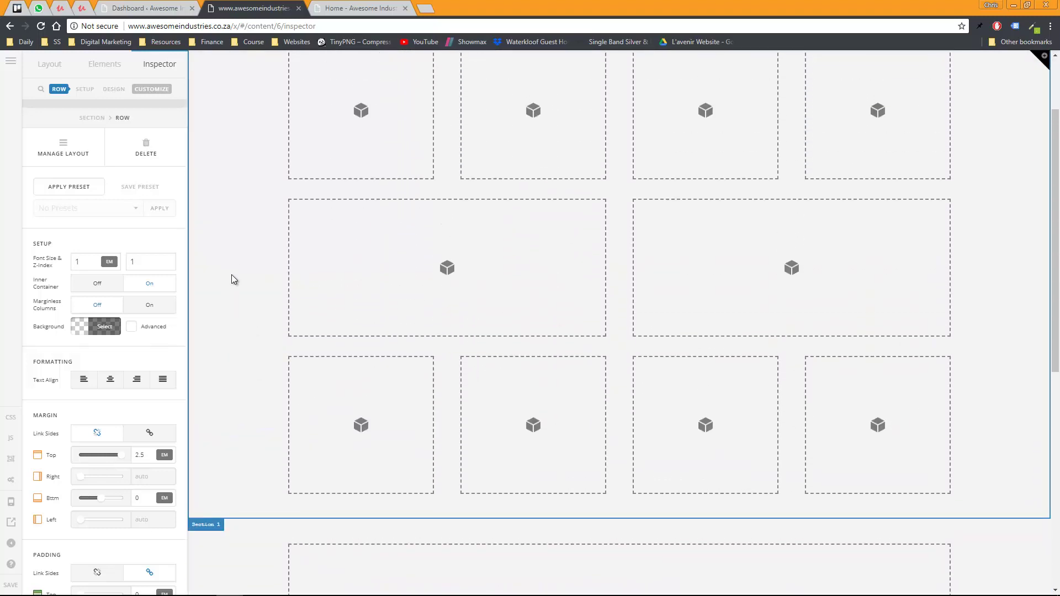
click(236, 258)
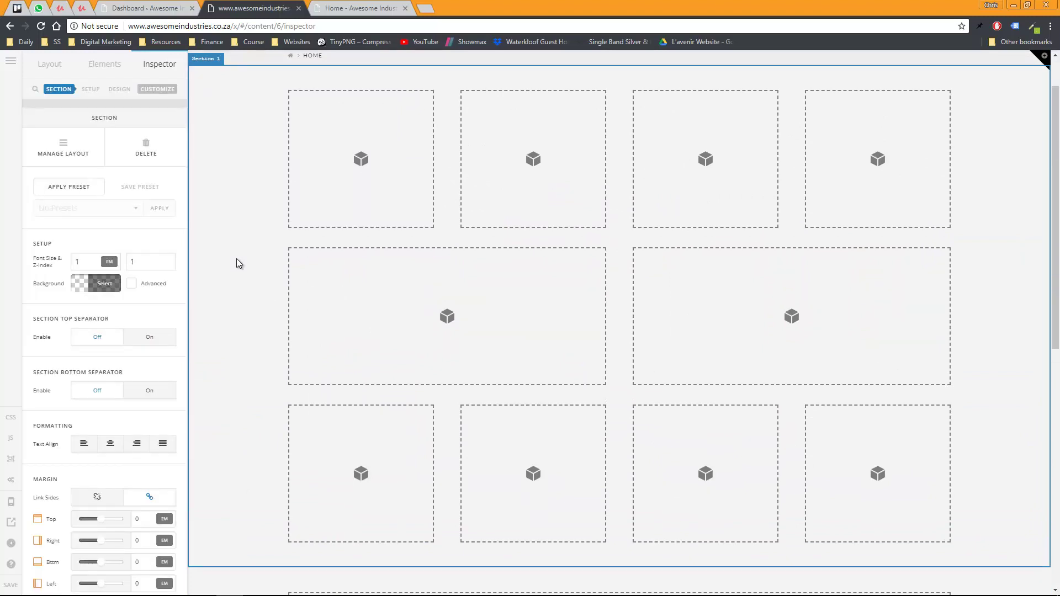
click(95, 286)
drag(179, 146, 85, 182)
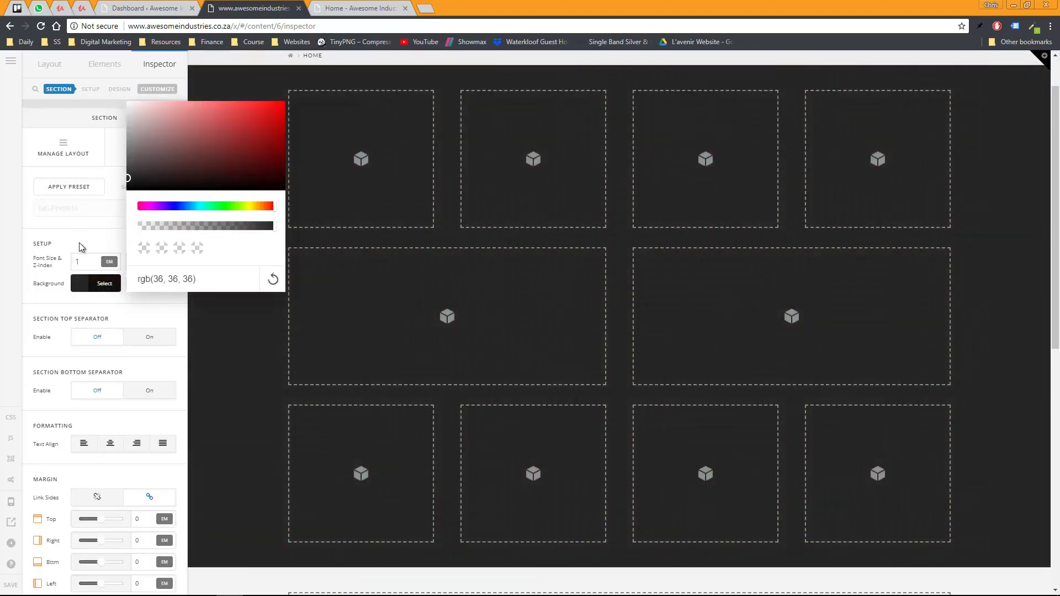
click(78, 246)
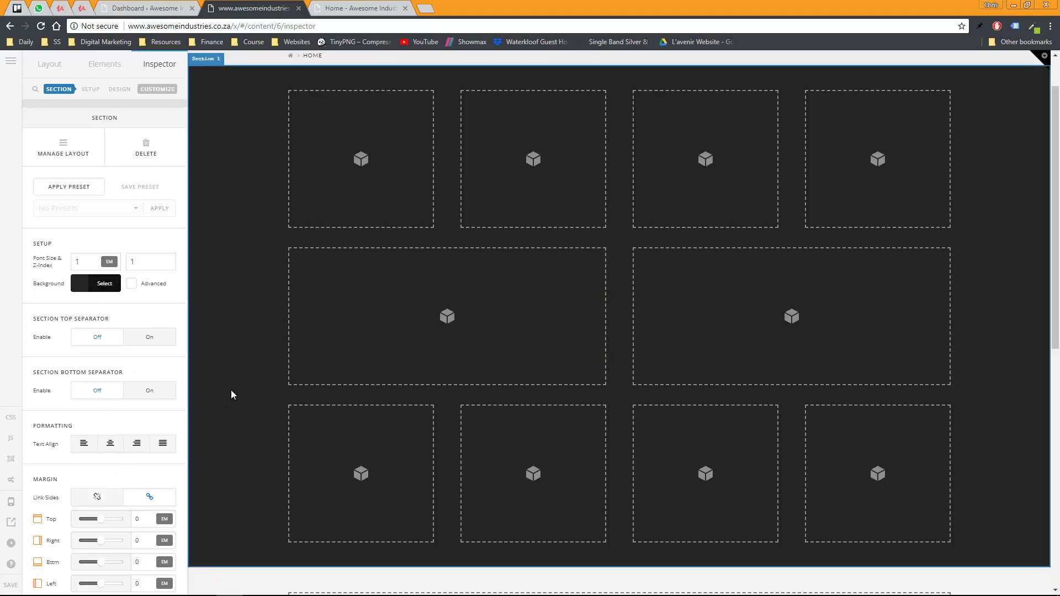
Review the sections on the page and in the layout outline, inspect Section 1, and collapse its row list
scroll(367, 386, up, 1)
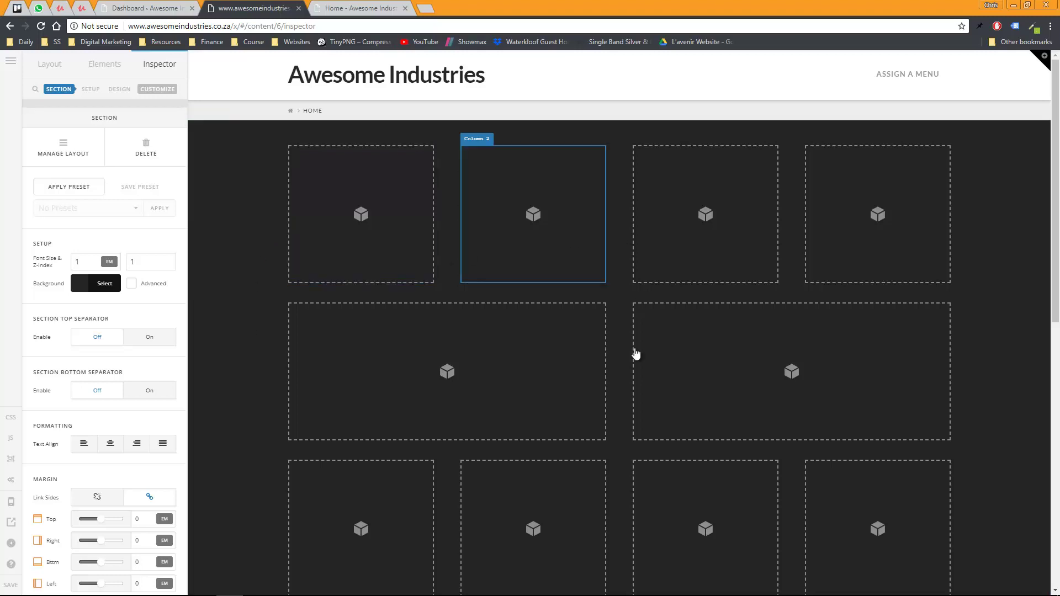
scroll(247, 364, down, 7)
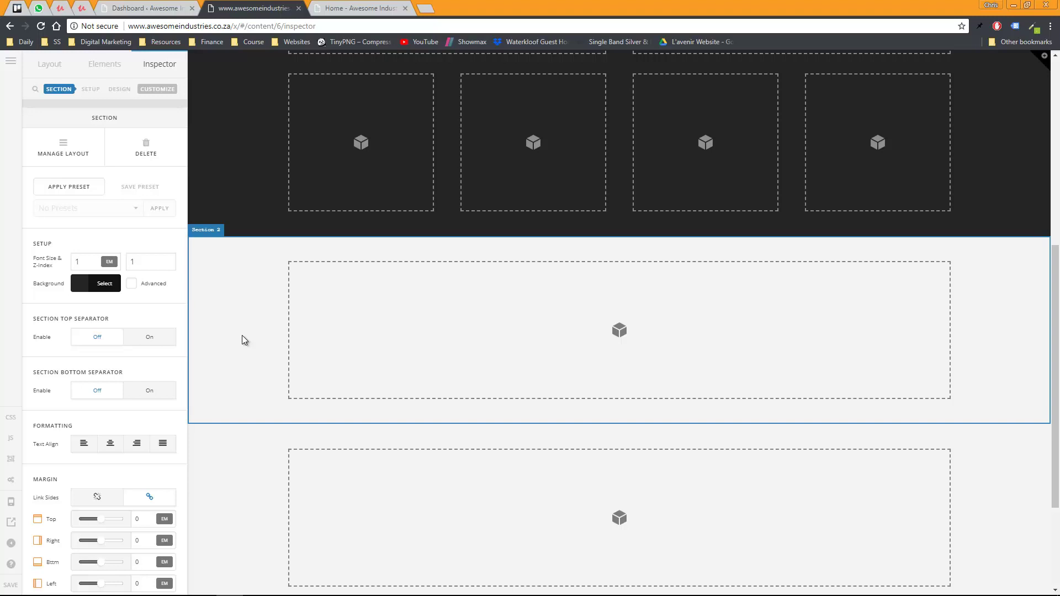
scroll(241, 335, up, 7)
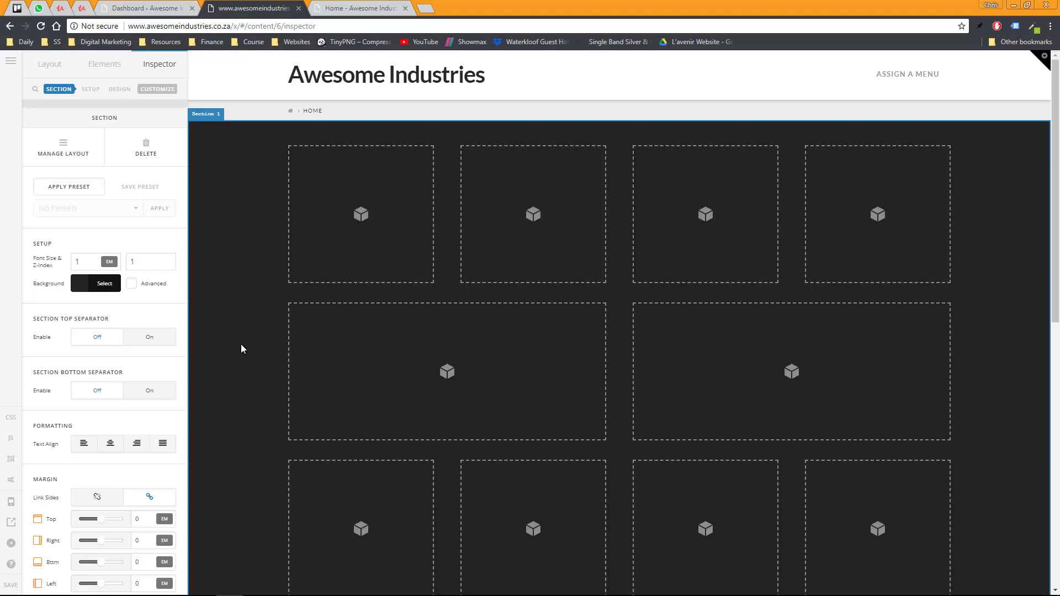
scroll(241, 343, down, 2)
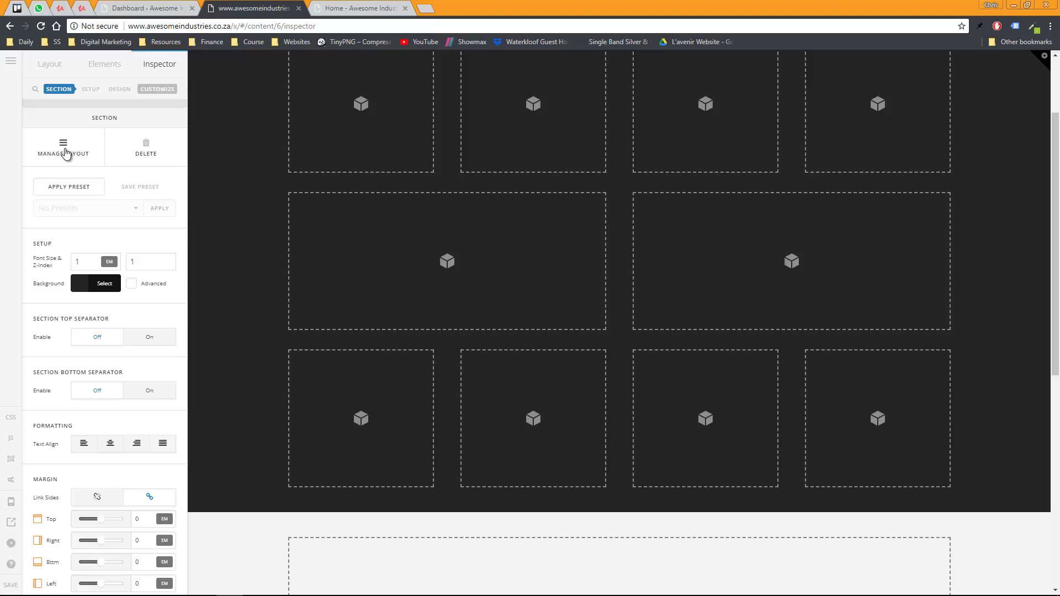
click(52, 67)
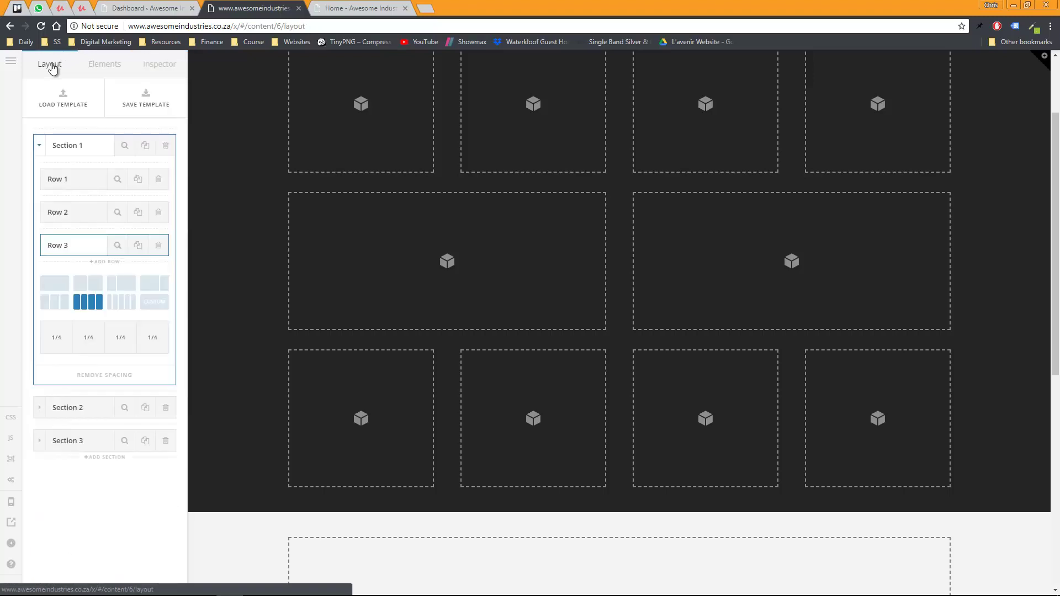
click(39, 146)
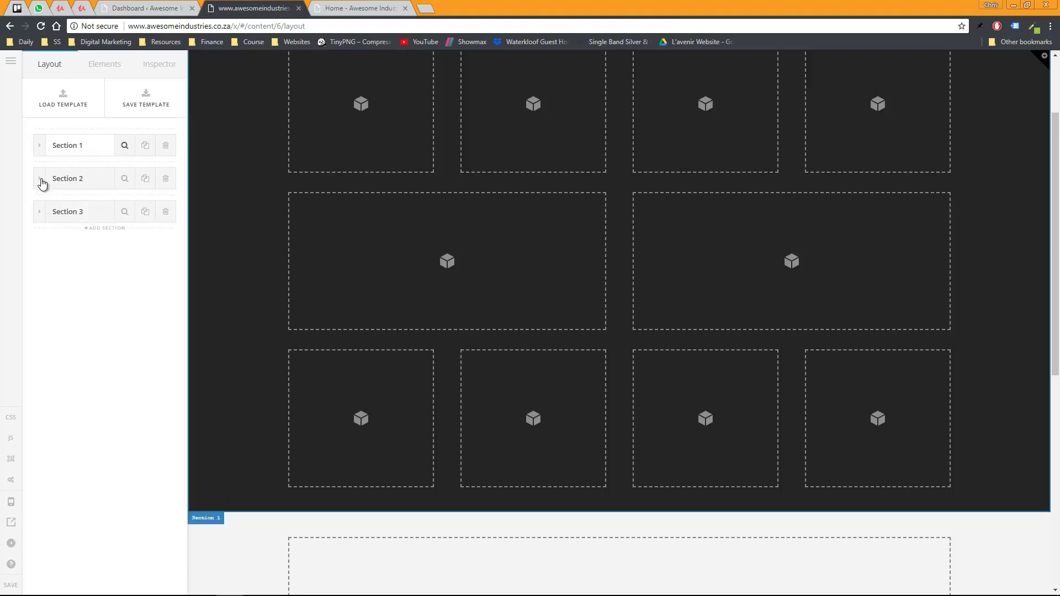
scroll(307, 298, down, 8)
scroll(303, 307, up, 6)
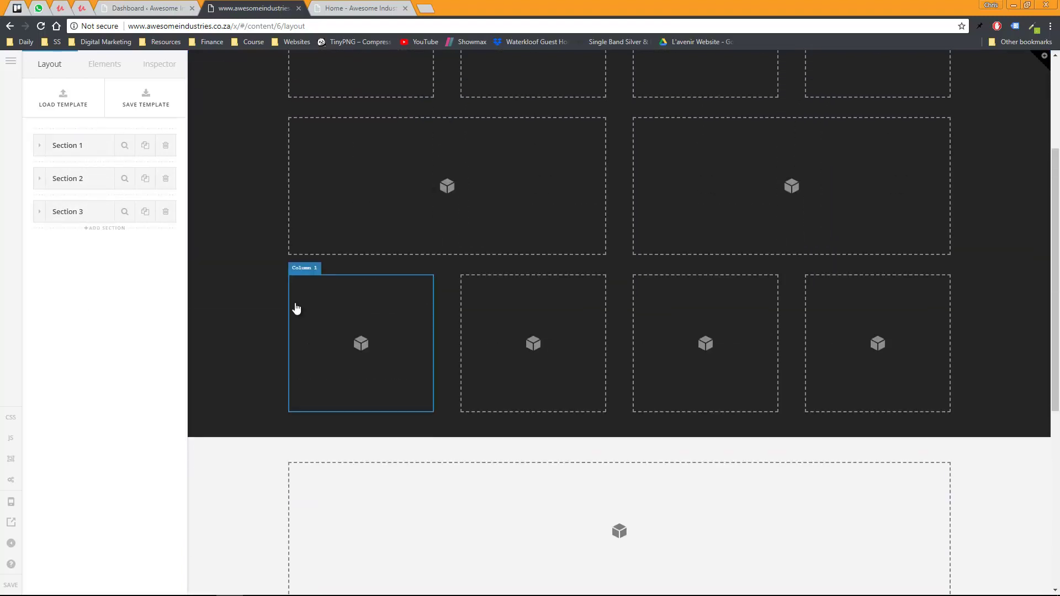
scroll(297, 308, up, 3)
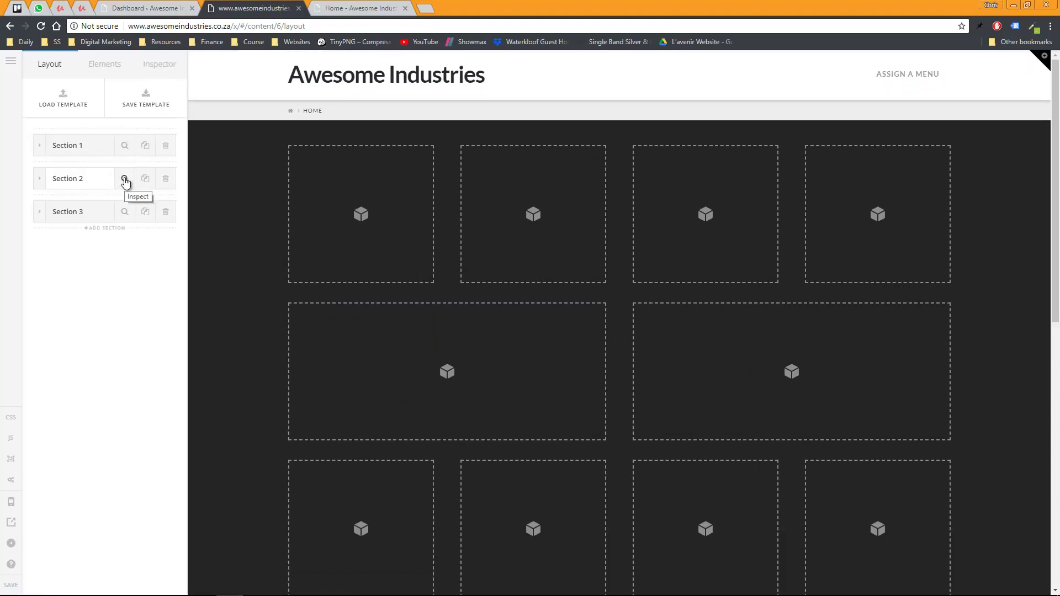
click(124, 148)
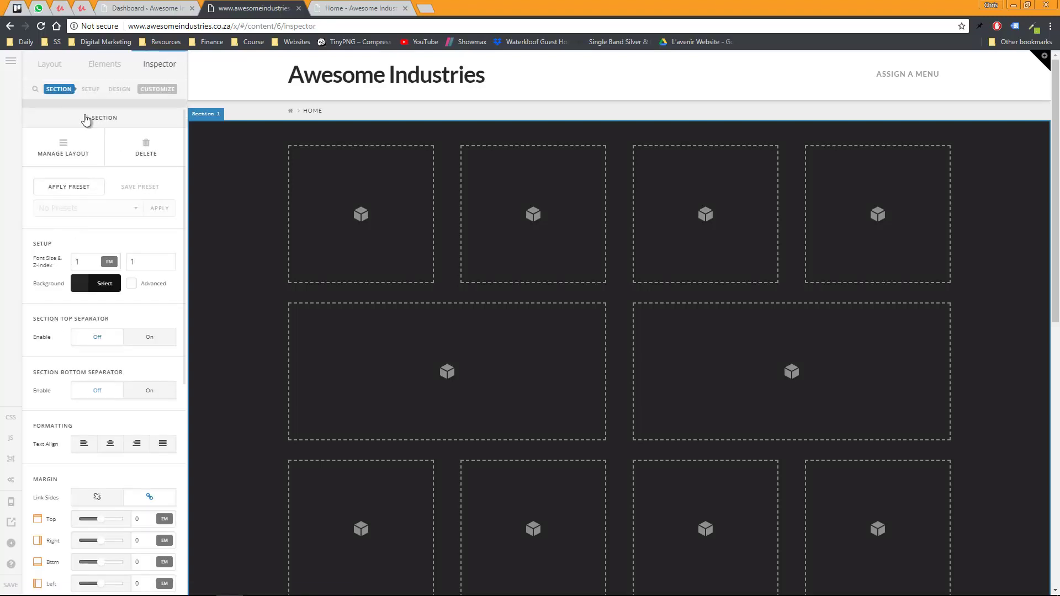
click(49, 66)
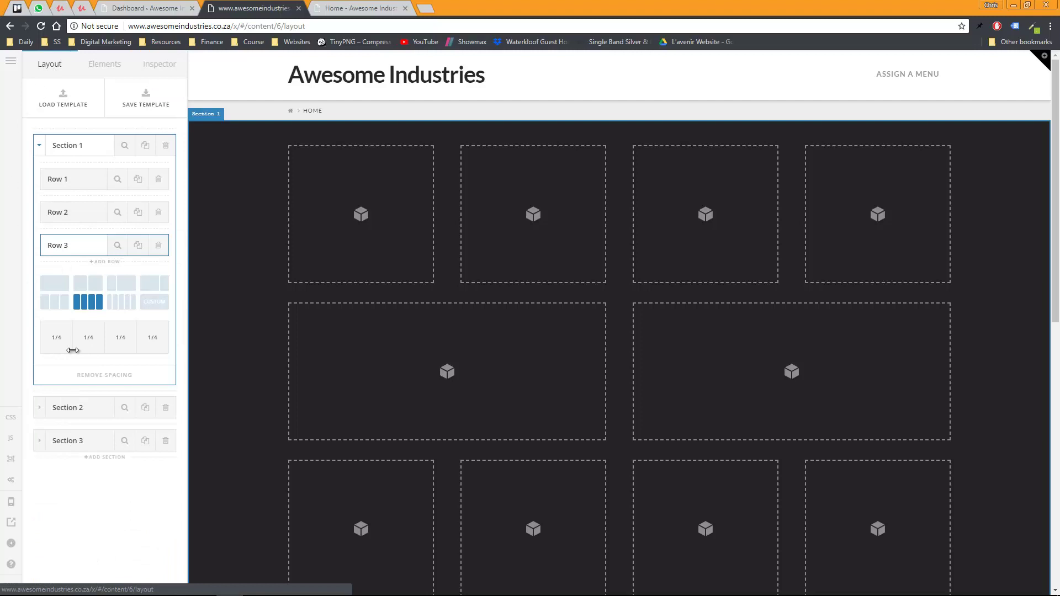
click(39, 146)
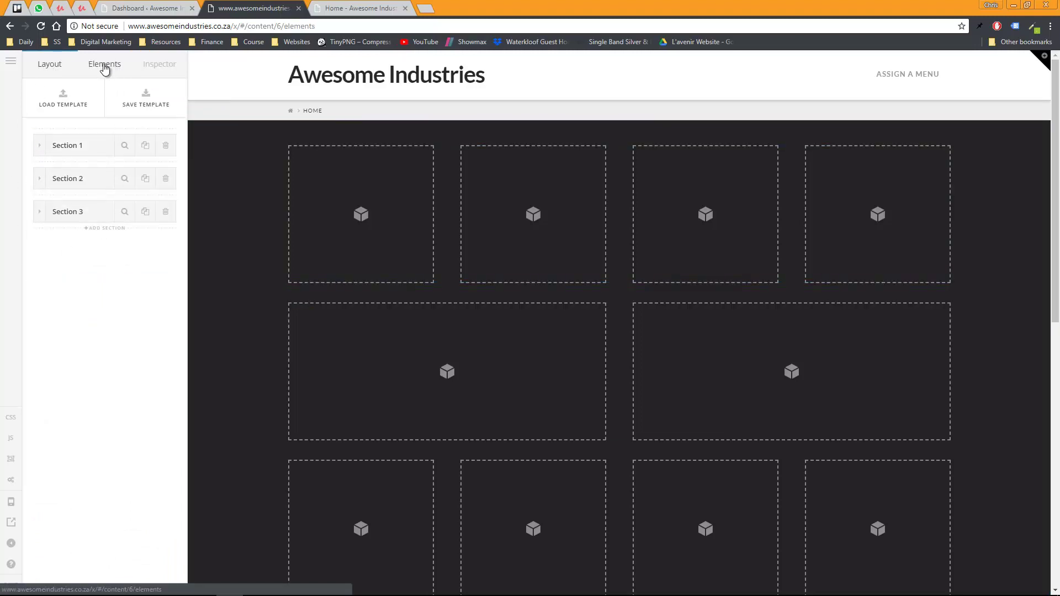
Add an Accordion element to the first column of Row 2 in Section 1 and expand its first item
click(105, 65)
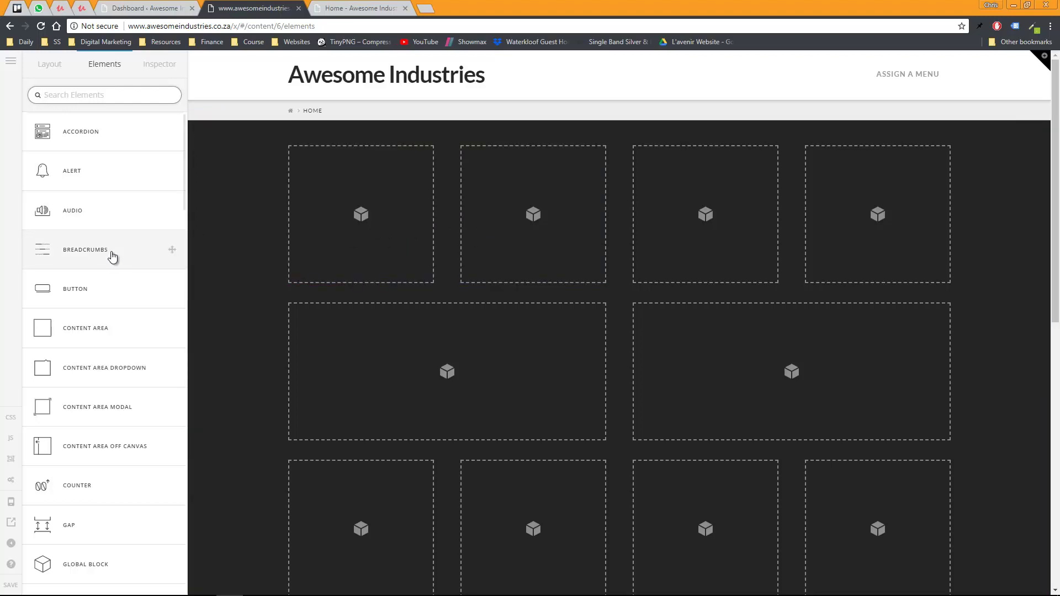
scroll(112, 257, down, 2)
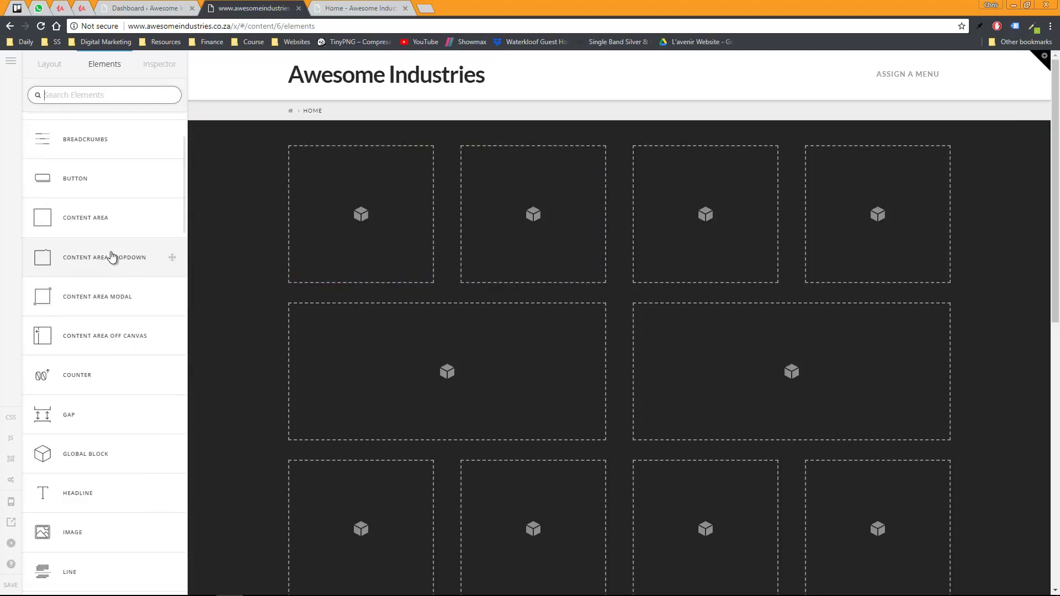
scroll(106, 315, up, 2)
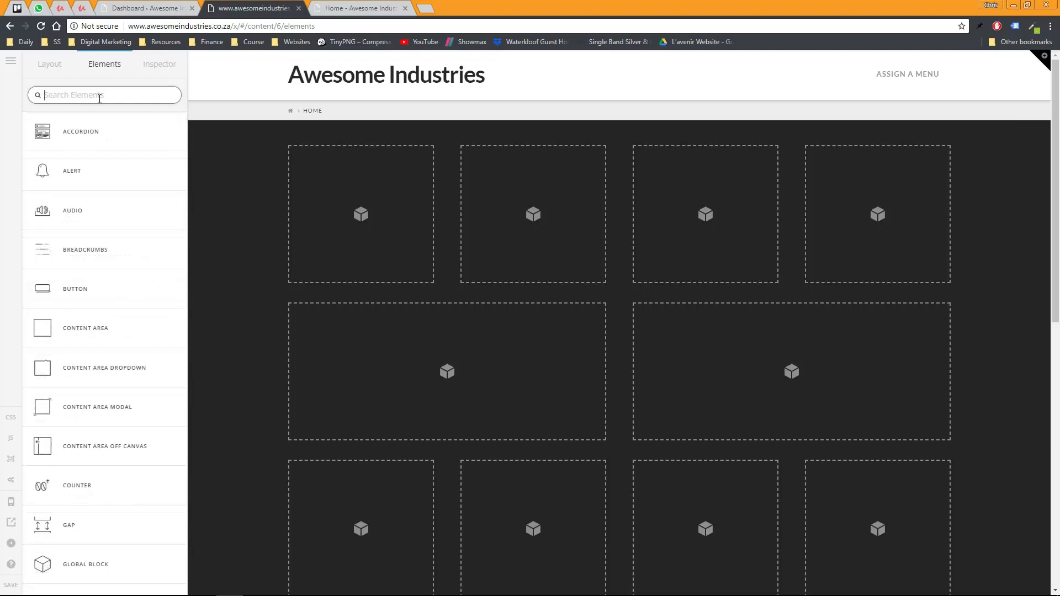
drag(69, 132, 414, 364)
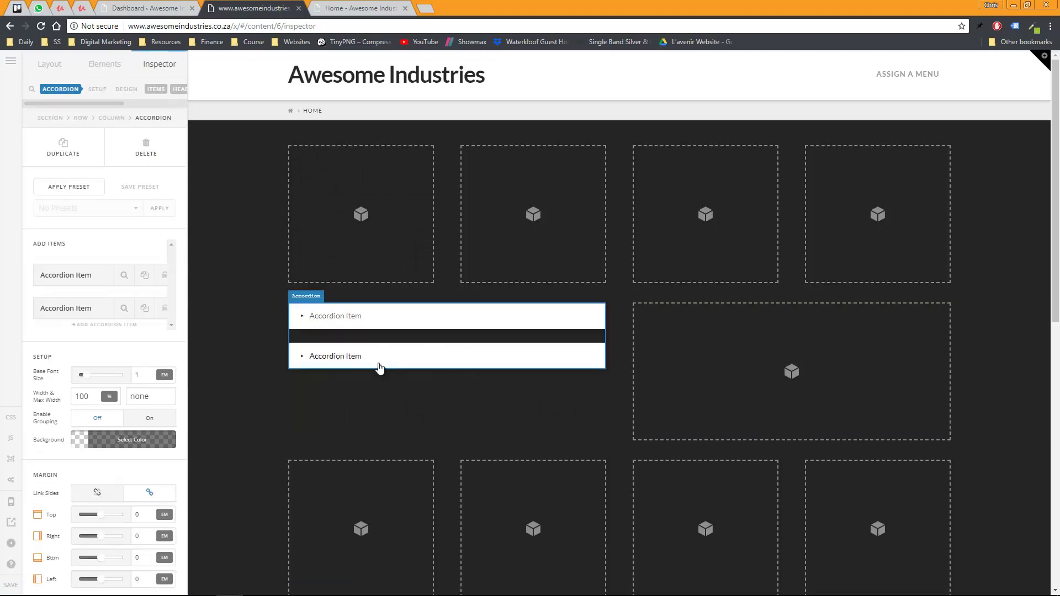
click(378, 321)
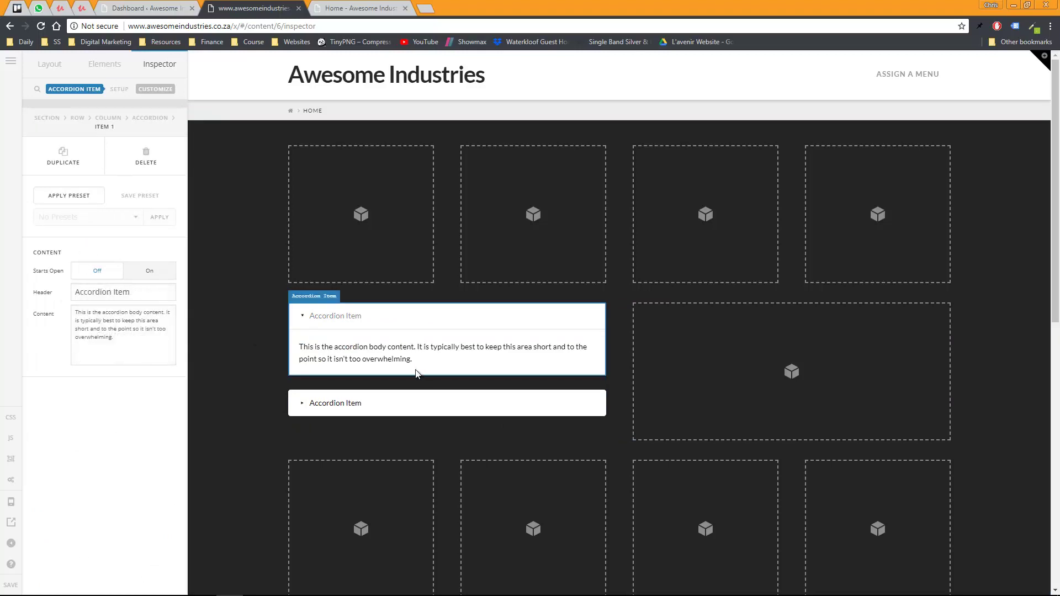
scroll(409, 371, down, 1)
scroll(409, 371, up, 1)
Add a Statbar element to the second column of Row 2 in Section 1
click(106, 66)
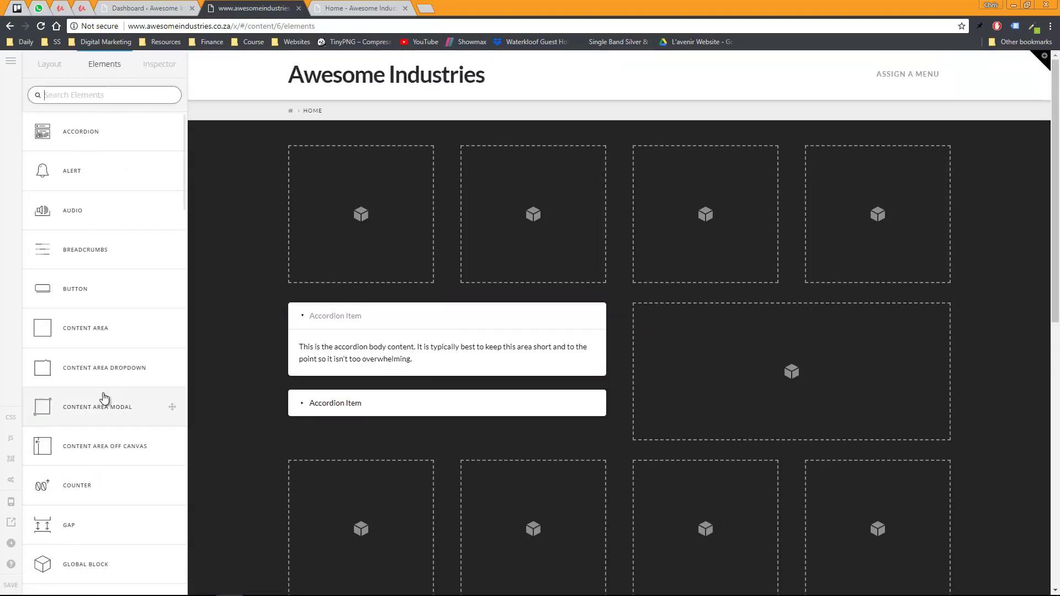
scroll(75, 266, down, 5)
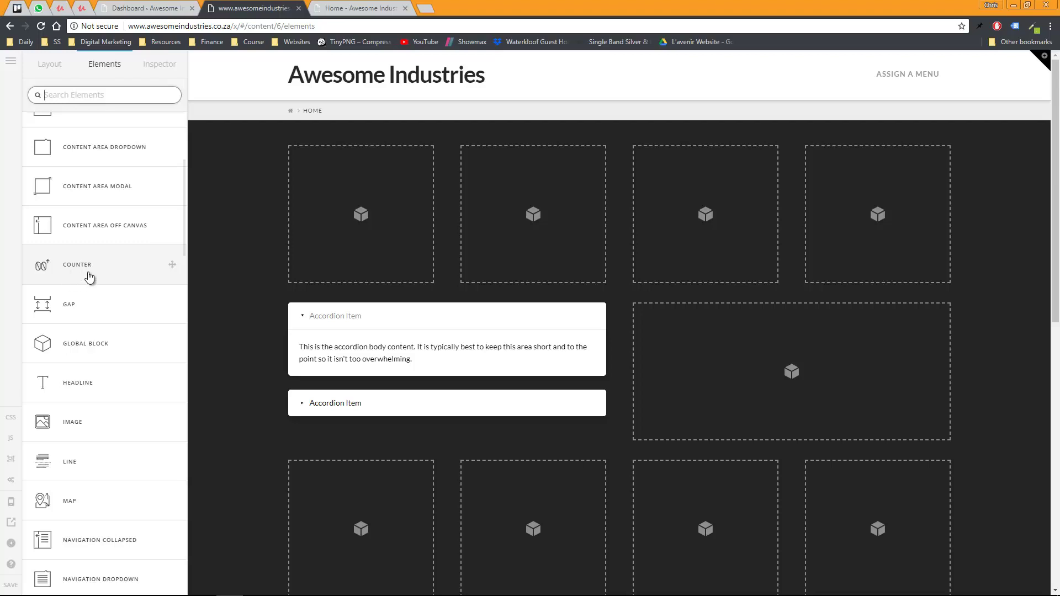
scroll(87, 276, down, 1)
scroll(88, 276, down, 2)
scroll(89, 276, down, 10)
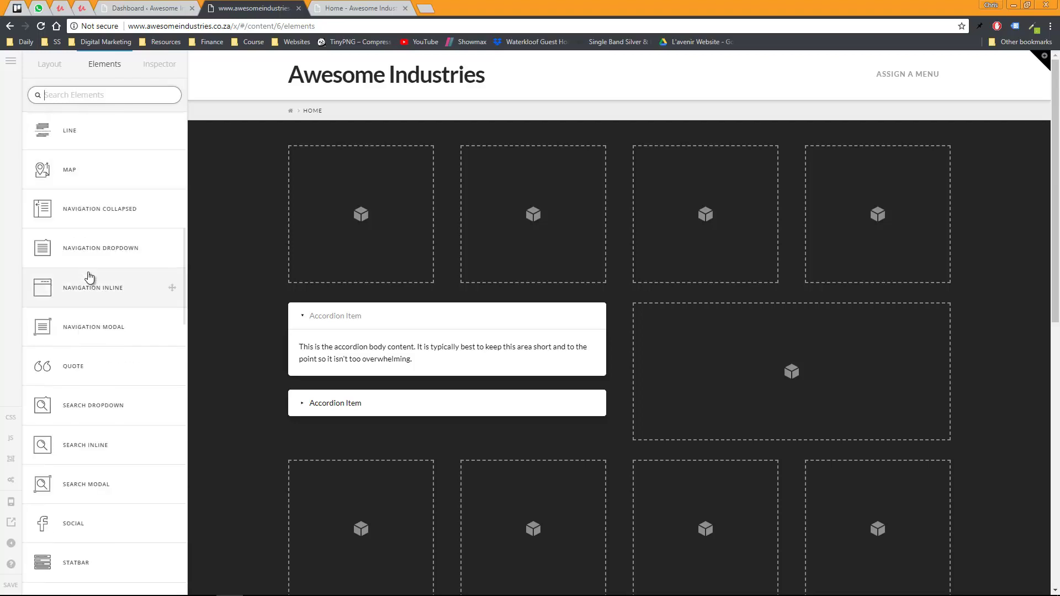
scroll(92, 292, up, 10)
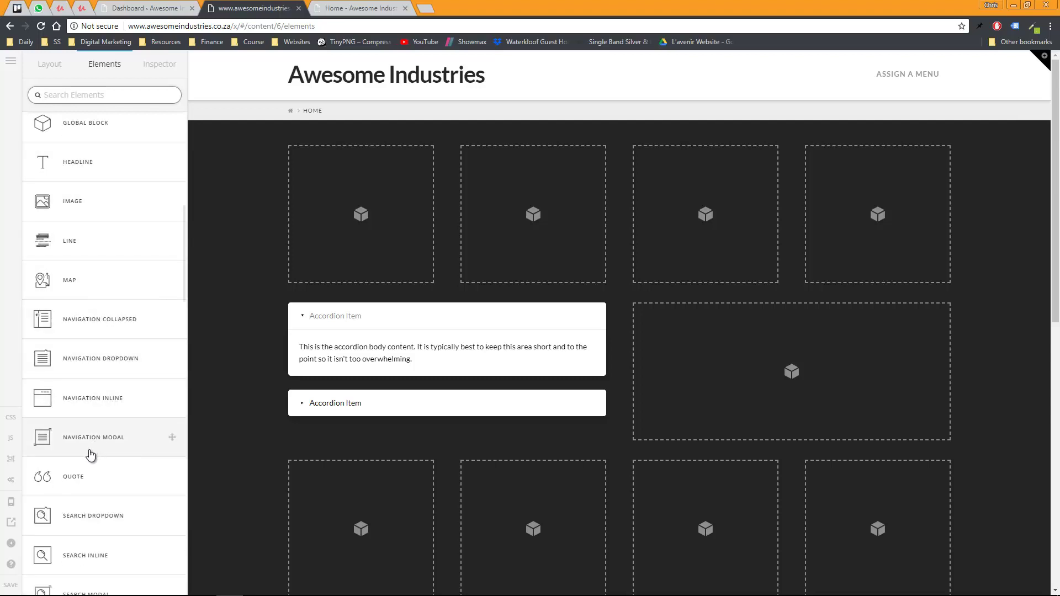
scroll(91, 447, down, 6)
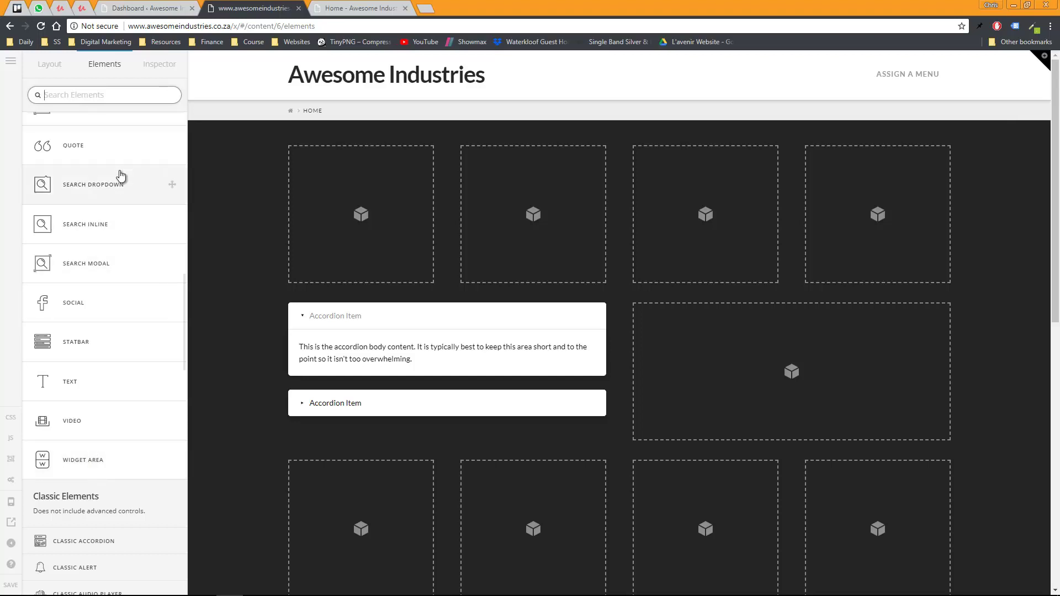
drag(72, 343, 728, 369)
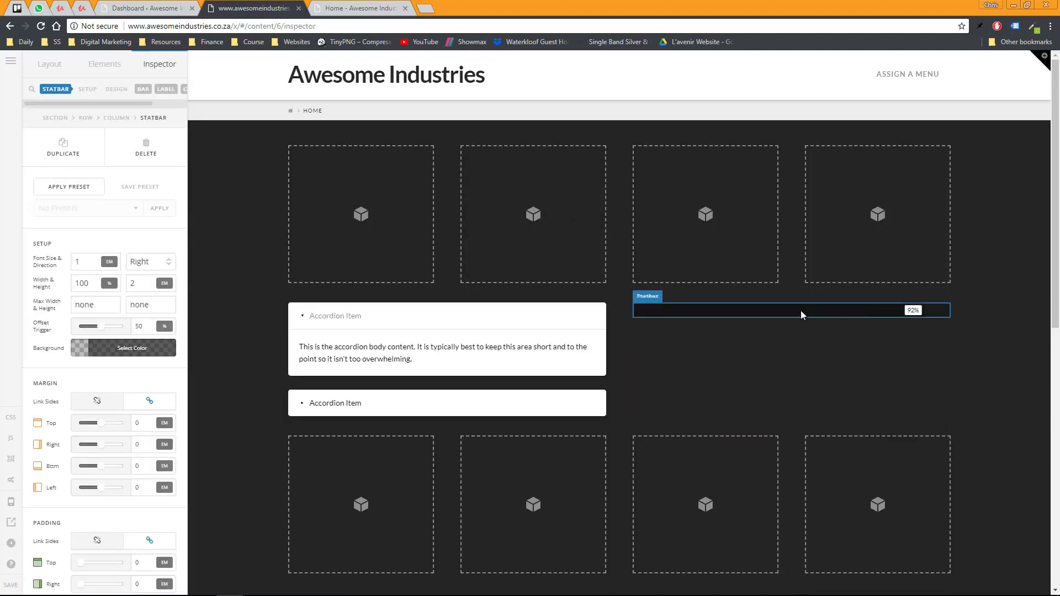
Look through the list of available elements, including the Classic Elements
click(103, 65)
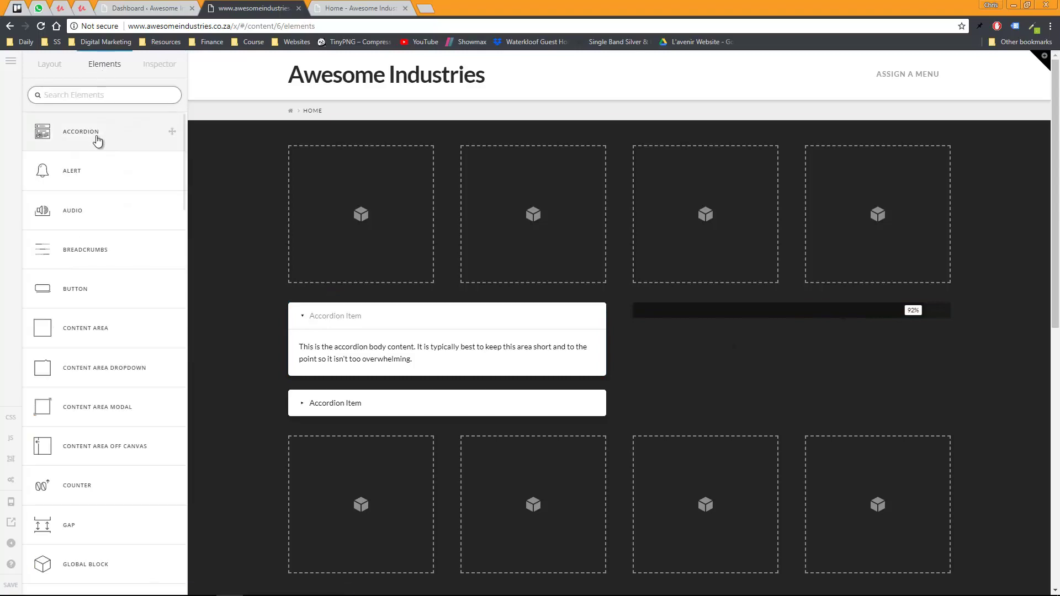
scroll(94, 152, down, 6)
scroll(94, 157, down, 12)
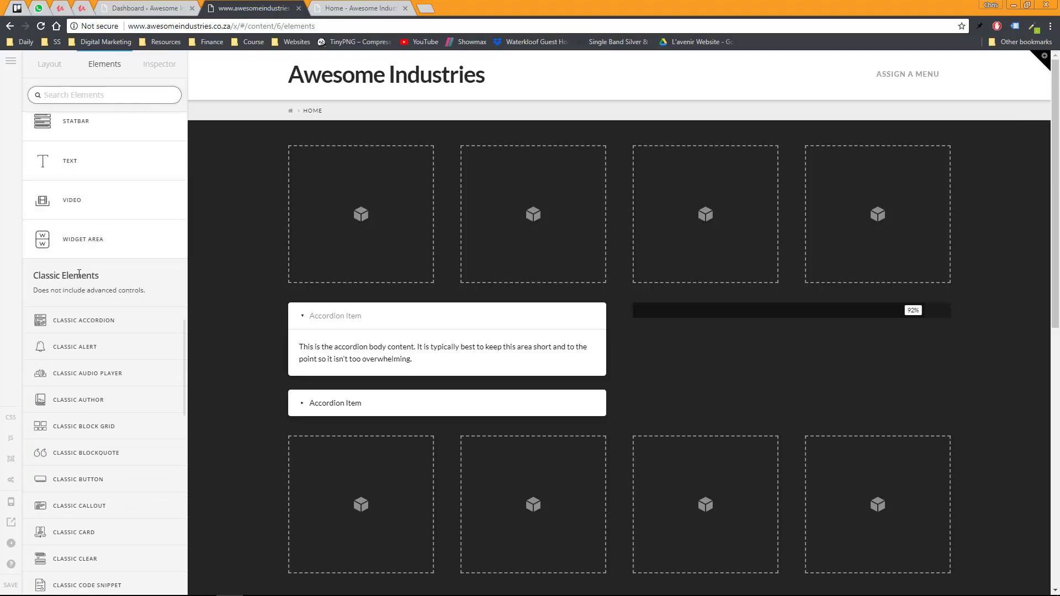
scroll(67, 275, down, 2)
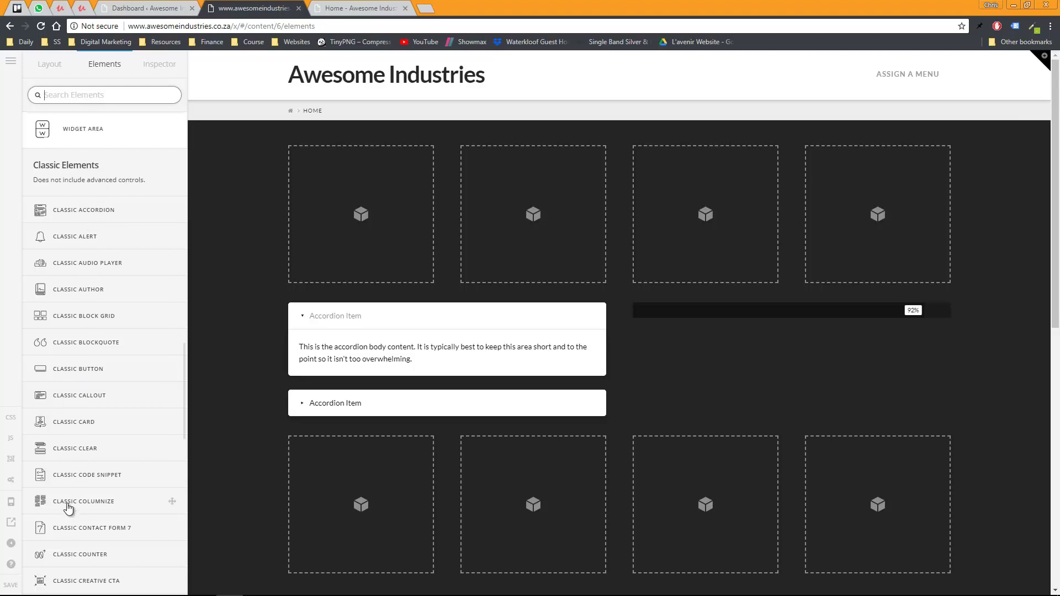
scroll(68, 311, down, 6)
scroll(68, 313, up, 3)
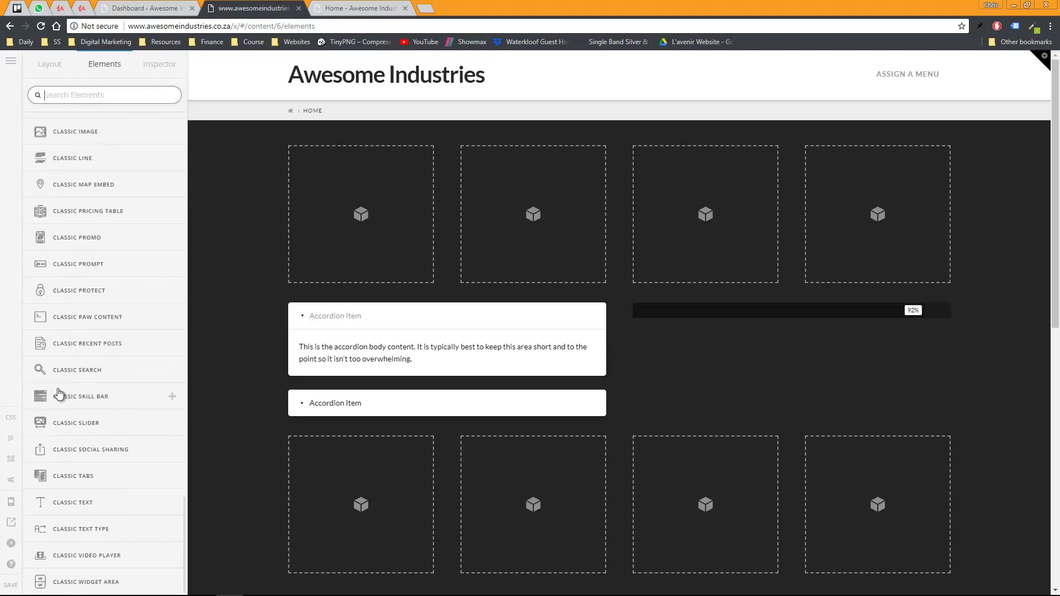
scroll(62, 449, up, 4)
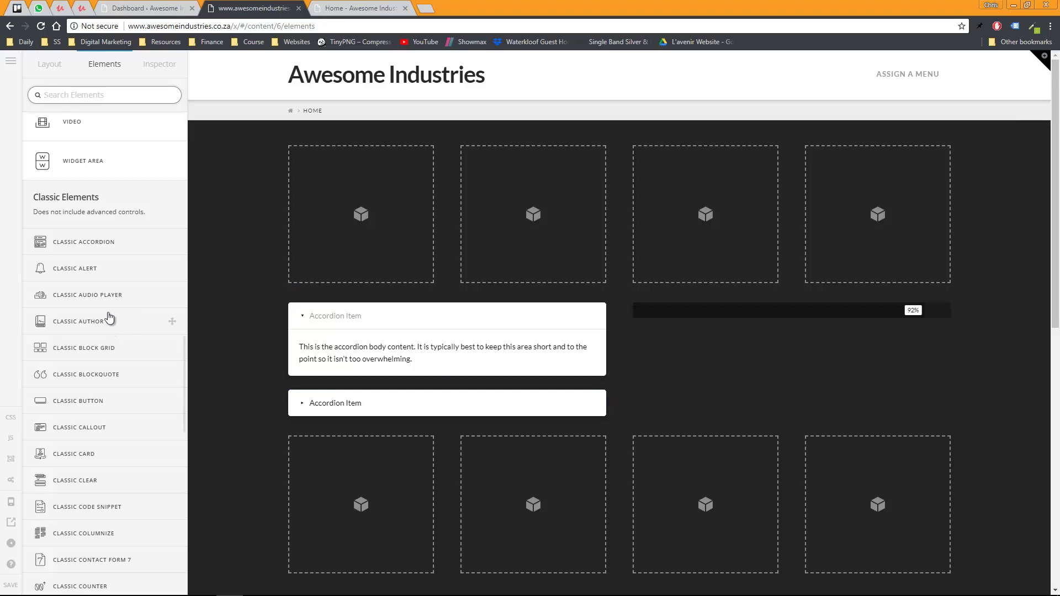
click(10, 60)
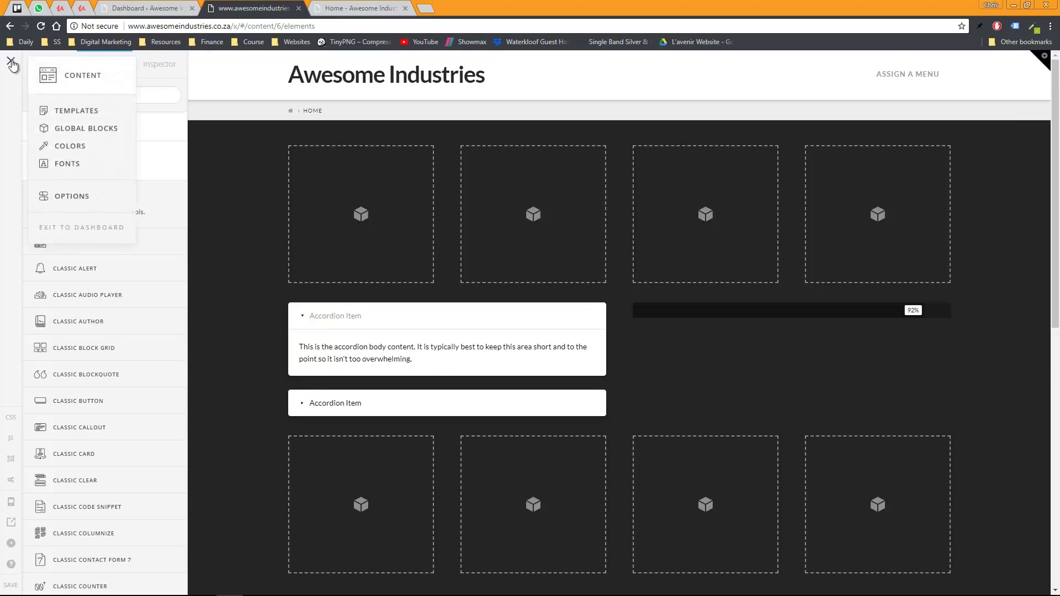
click(61, 72)
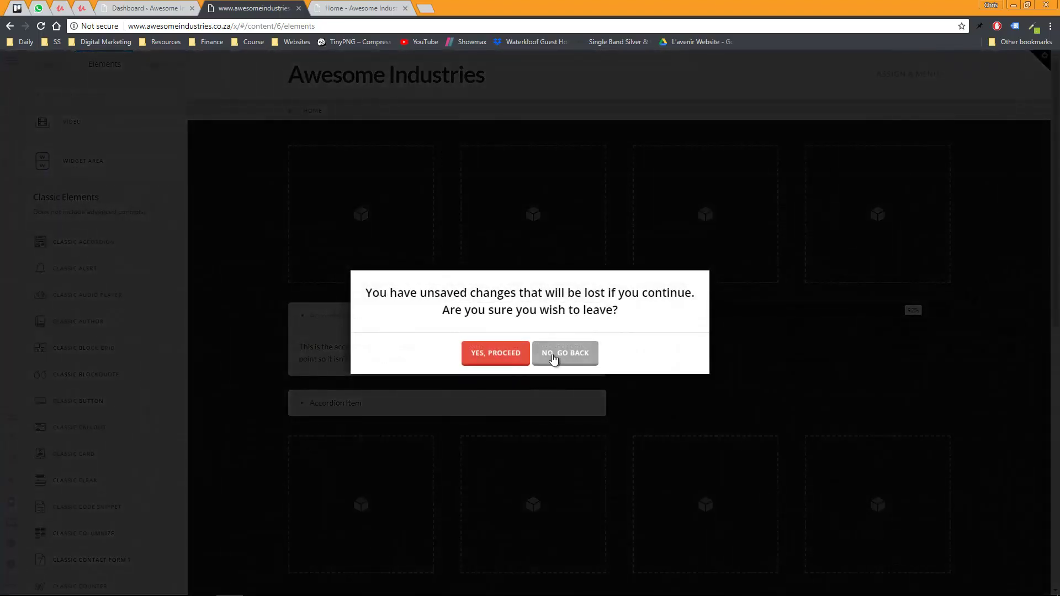
click(554, 359)
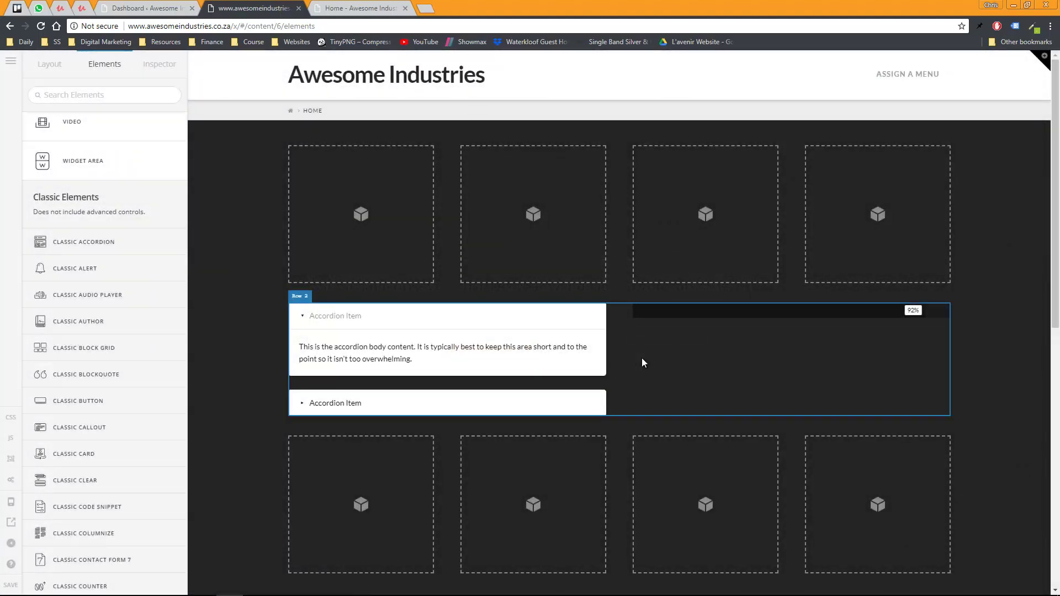